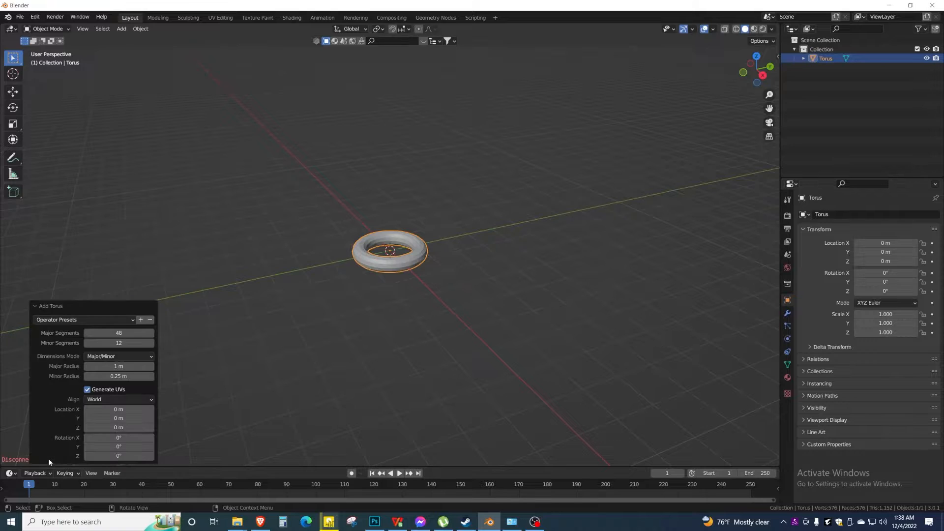
# Set the new torus to 32 major segments and 8 minor segments.
pyautogui.click(118, 333)
pyautogui.write('32')
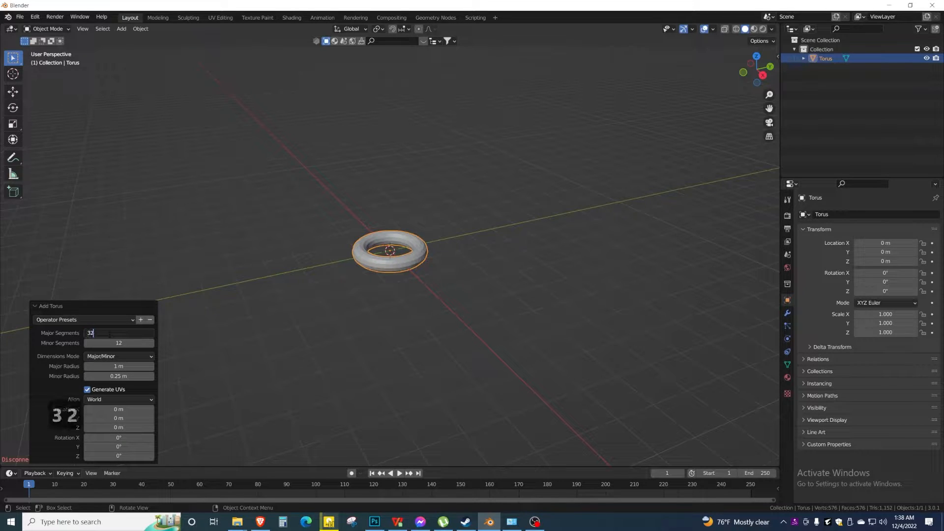
pyautogui.click(115, 343)
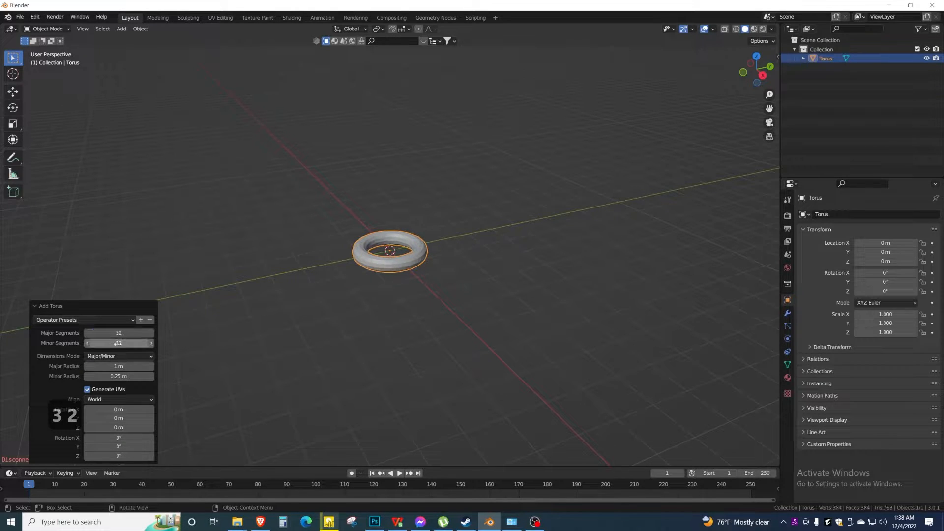
pyautogui.write('8')
pyautogui.press('Return')
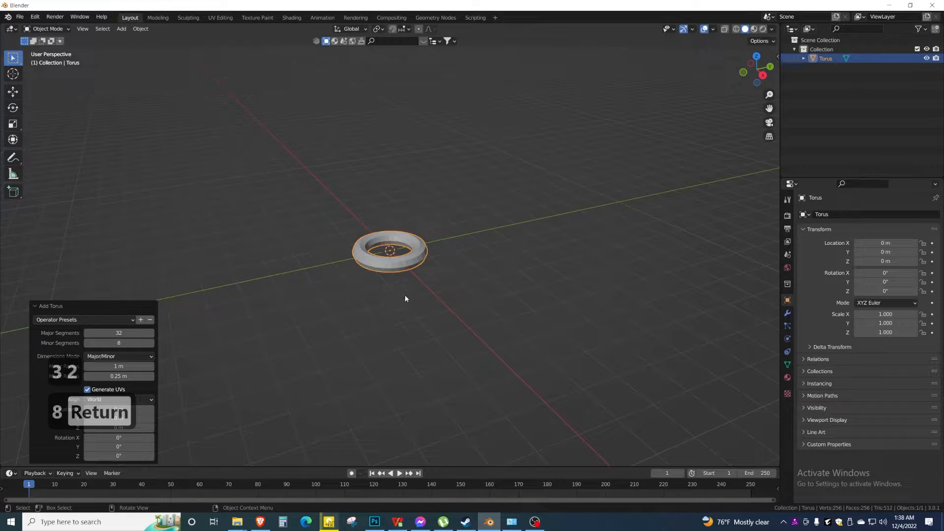
# Add a cube at the torus centre and scale it down uniformly to about 0.22.
pyautogui.moveTo(406, 296); pyautogui.dragTo(405, 318, button='middle')
pyautogui.press('KP_7')
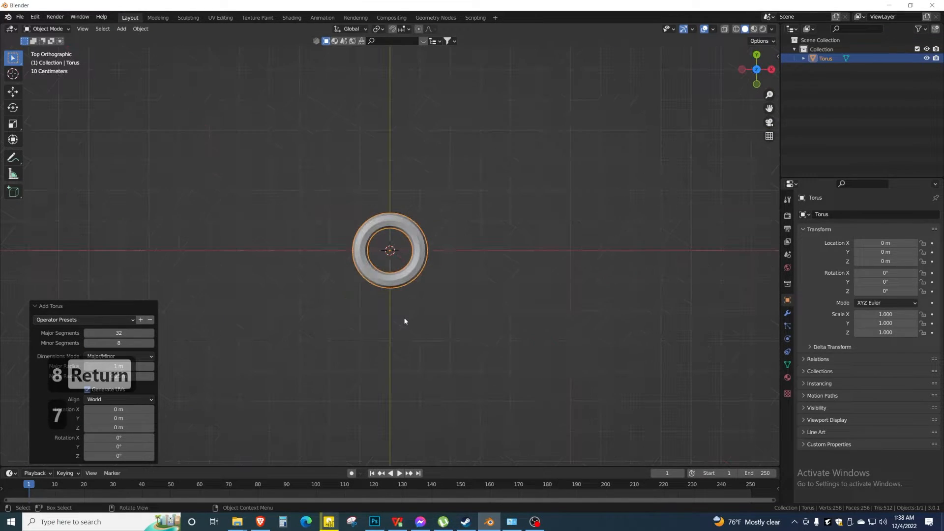
pyautogui.hotkey('shift', 'a')
pyautogui.moveTo(405, 319)
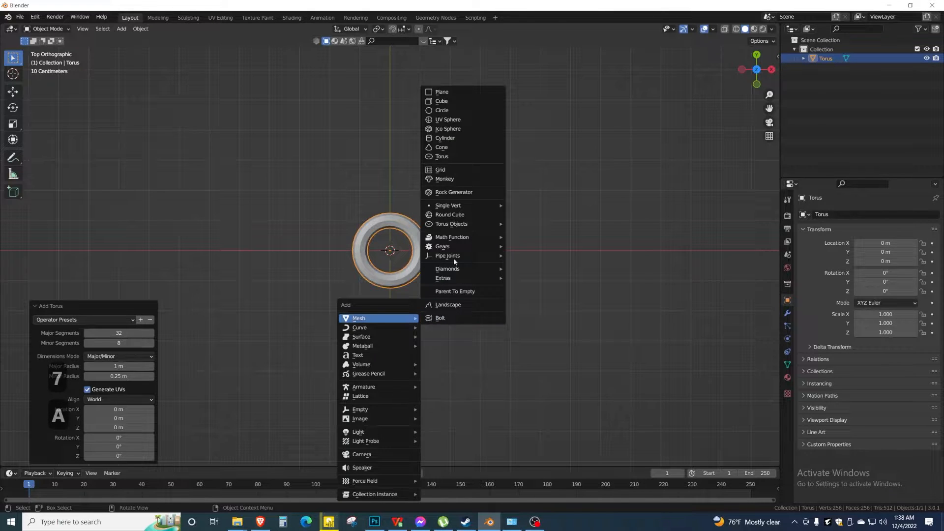
pyautogui.click(455, 100)
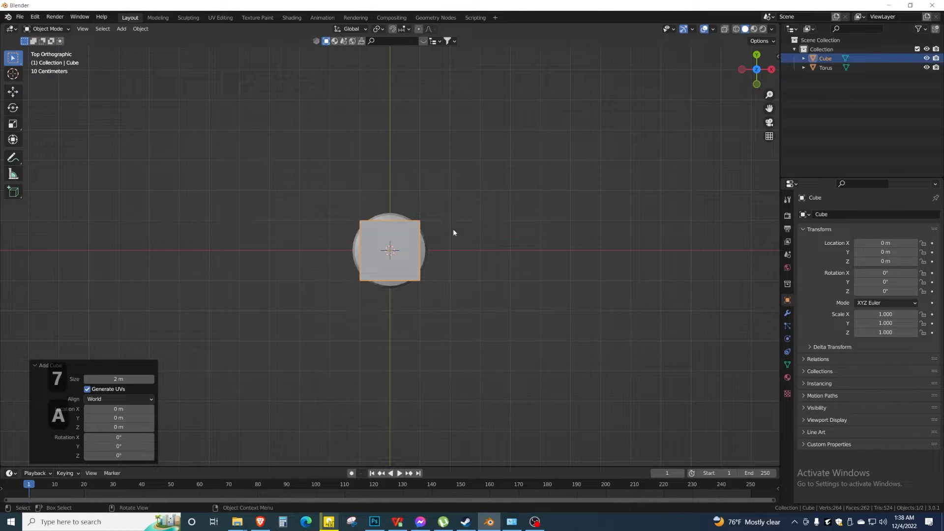
pyautogui.press('s')
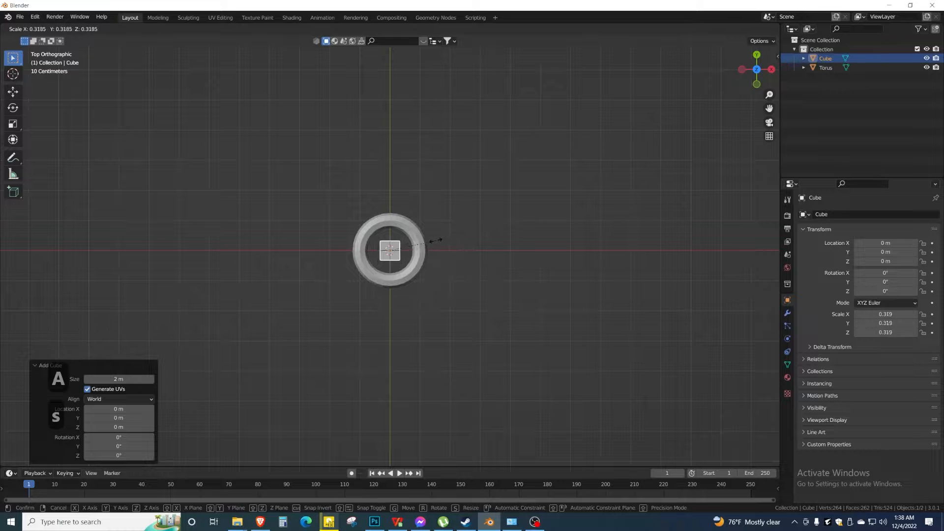
pyautogui.click(417, 242)
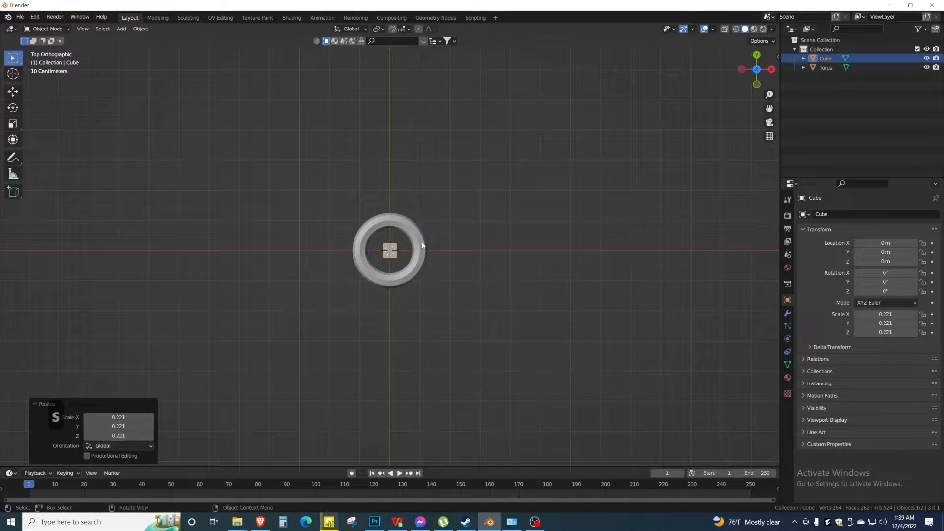
# Move the cube about -1.74 m along the Y axis so it sits just outside the ring.
pyautogui.press('g')
pyautogui.press('y')
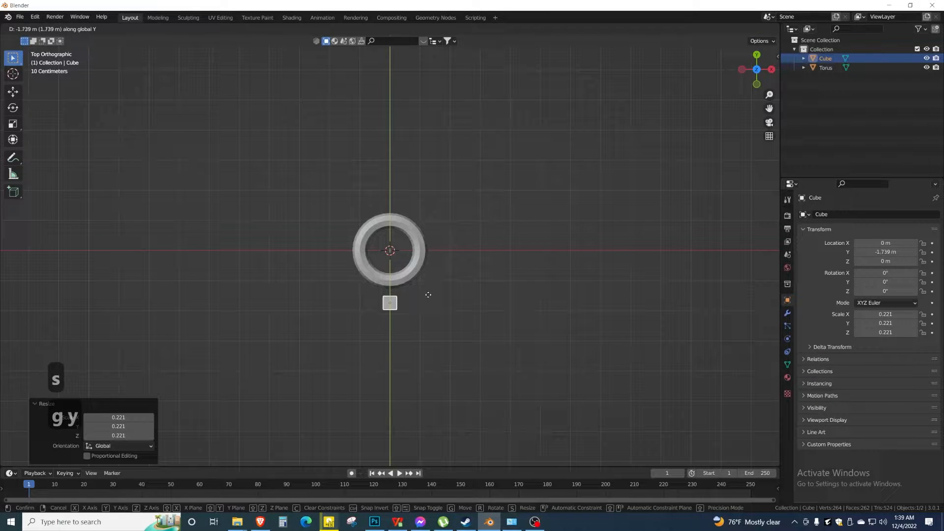
pyautogui.click(427, 294)
# Scale the cube uniformly by about 0.79 and widen it along X to a scale of about 0.229.
pyautogui.press('KP_1')
pyautogui.scroll(10, 395, 301)
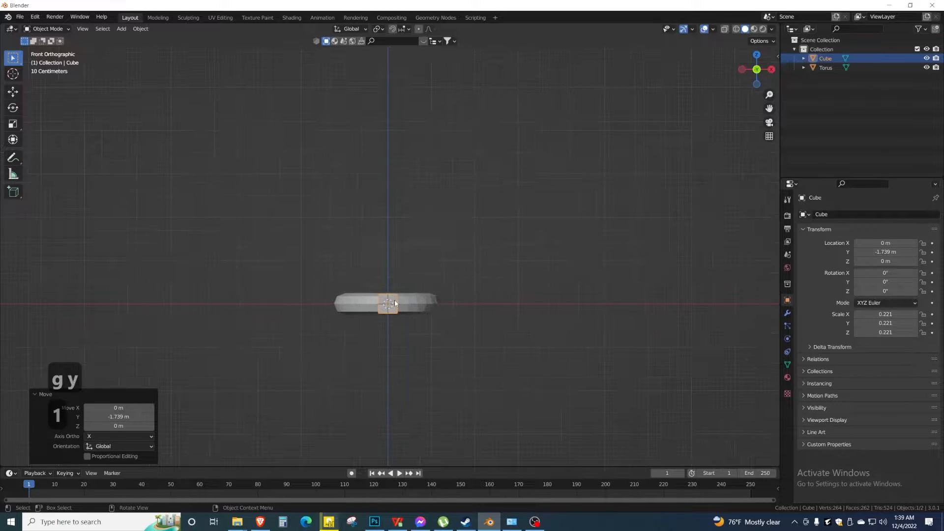
pyautogui.scroll(1, 396, 310)
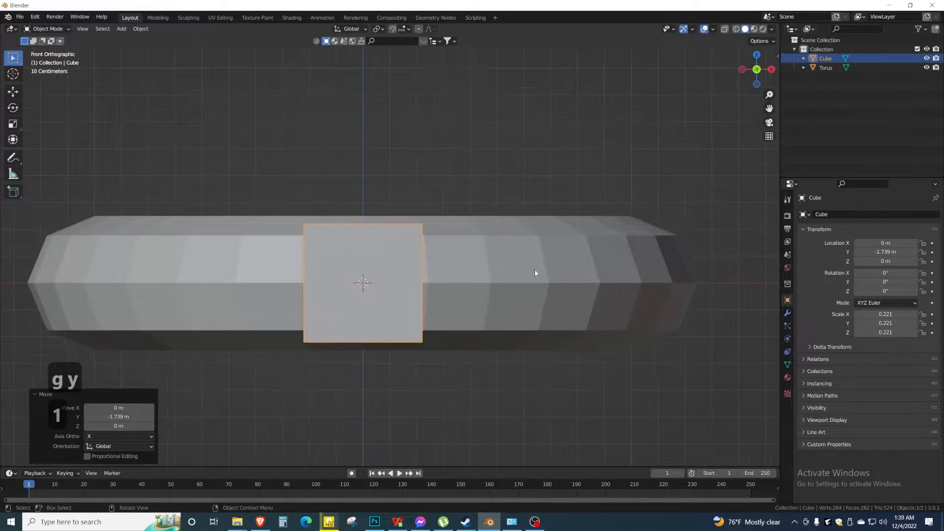
pyautogui.press('s')
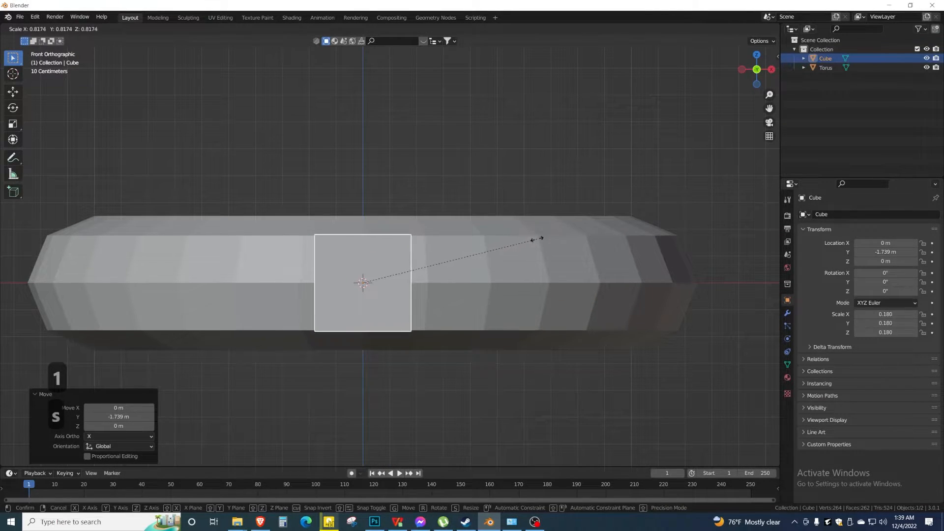
pyautogui.click(533, 242)
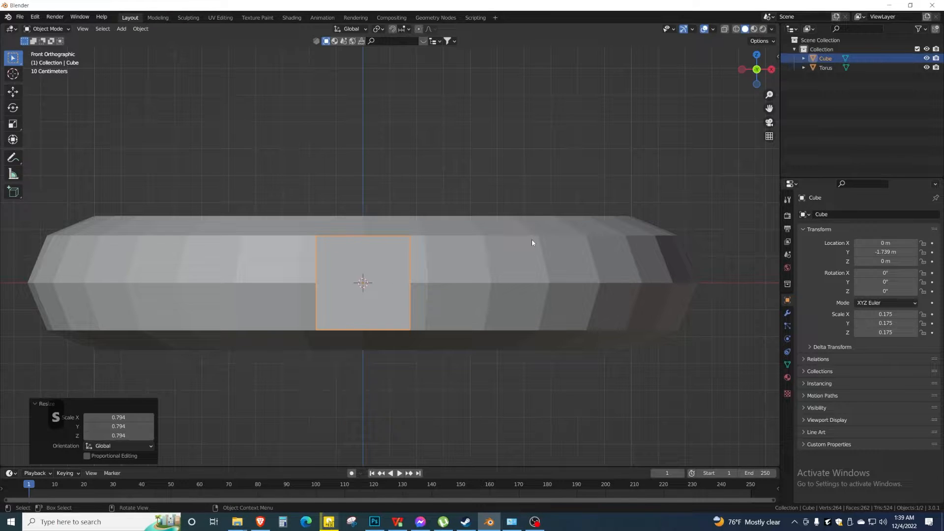
pyautogui.press('s')
pyautogui.press('y')
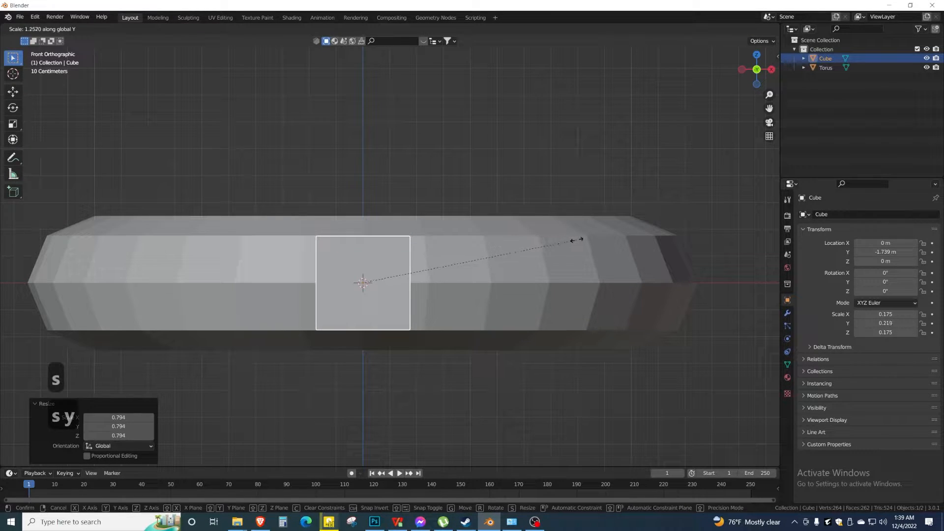
pyautogui.press('x')
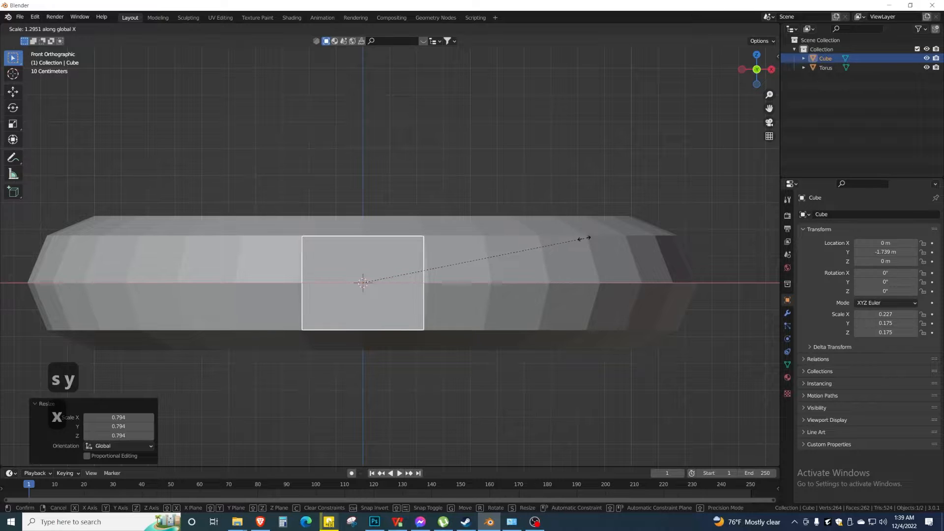
pyautogui.click(585, 239)
# Extrude the cube's face pointing away from the ring by about 4.63 m to form the key shaft.
pyautogui.moveTo(580, 244); pyautogui.dragTo(479, 347, button='middle')
pyautogui.scroll(-3, 432, 308)
pyautogui.press('Tab')
pyautogui.press('3')
pyautogui.click(391, 294)
pyautogui.scroll(-3, 391, 295)
pyautogui.press('e')
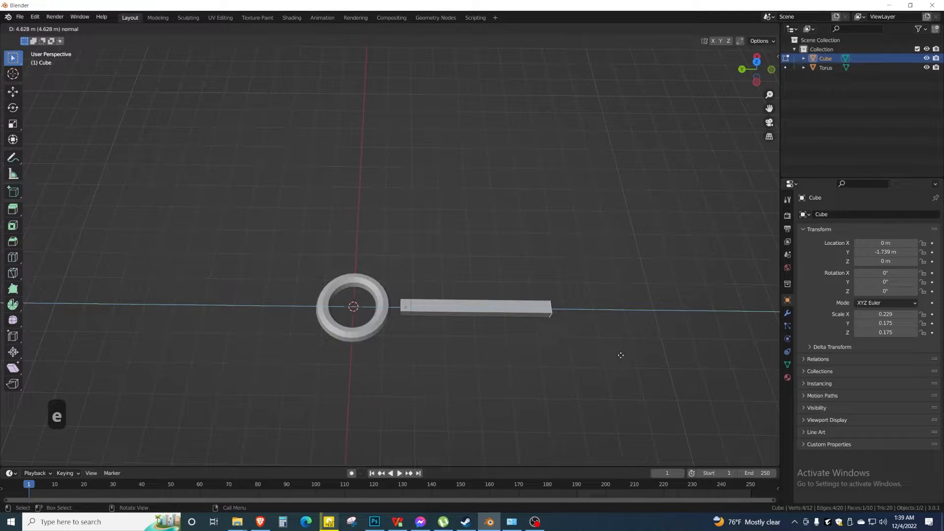
pyautogui.click(621, 355)
# Extrude the shaft's end face two more times, by about 0.34 m and about 0.77 m.
pyautogui.press('e')
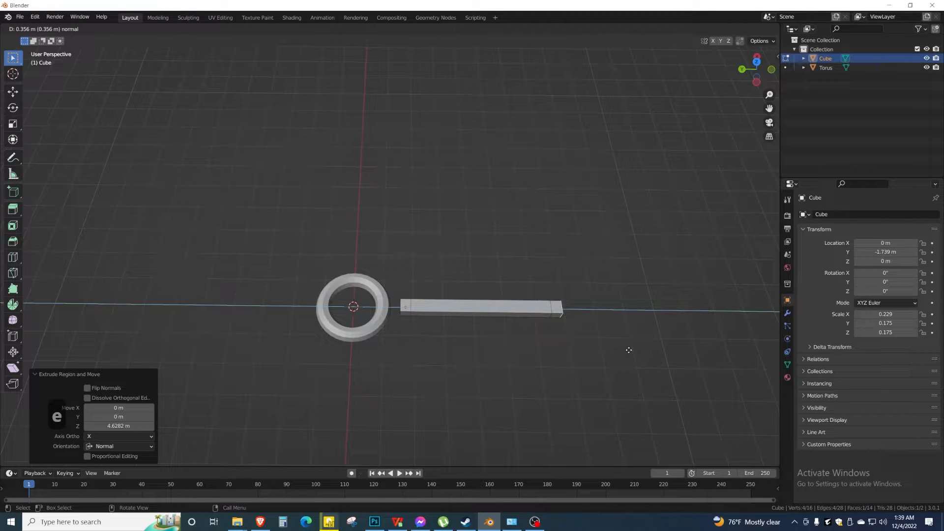
pyautogui.click(629, 350)
pyautogui.scroll(3, 607, 331)
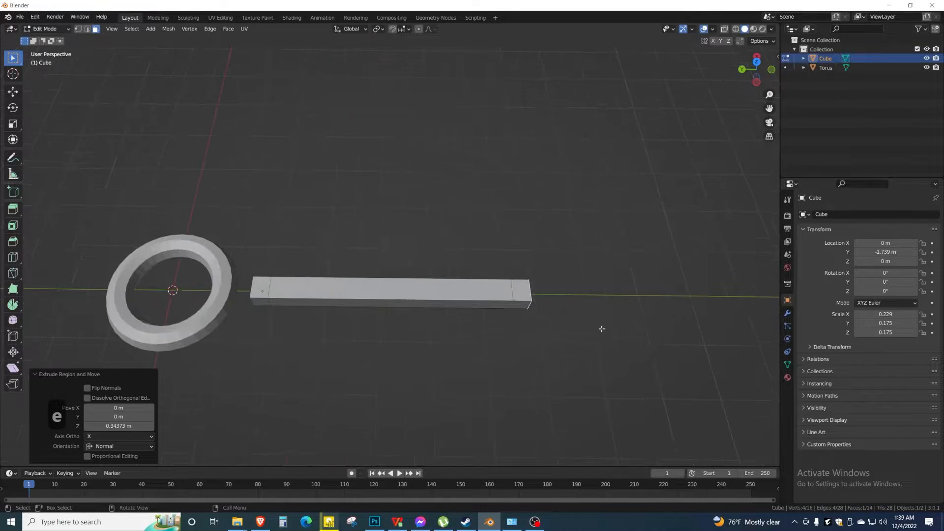
pyautogui.keyDown('shift'); pyautogui.moveTo(601, 328); pyautogui.dragTo(451, 334, button='middle'); pyautogui.keyUp('shift')
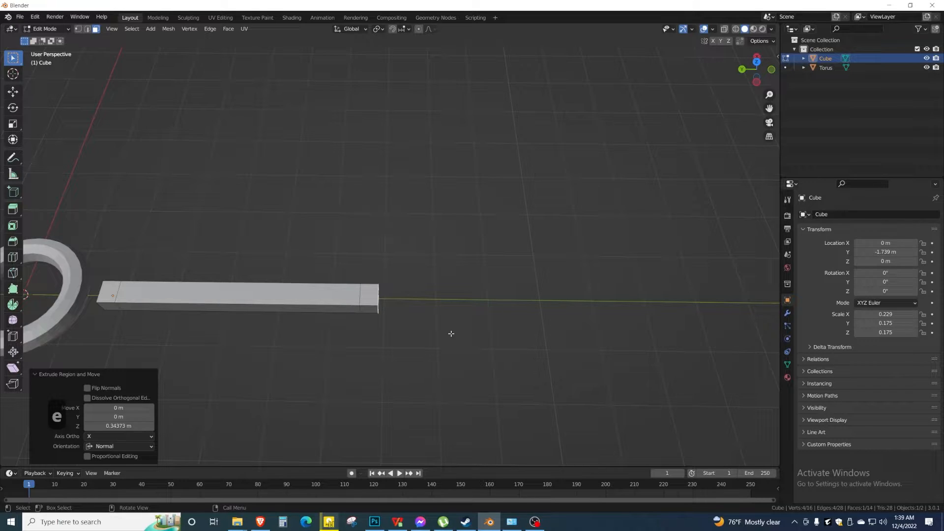
pyautogui.press('e')
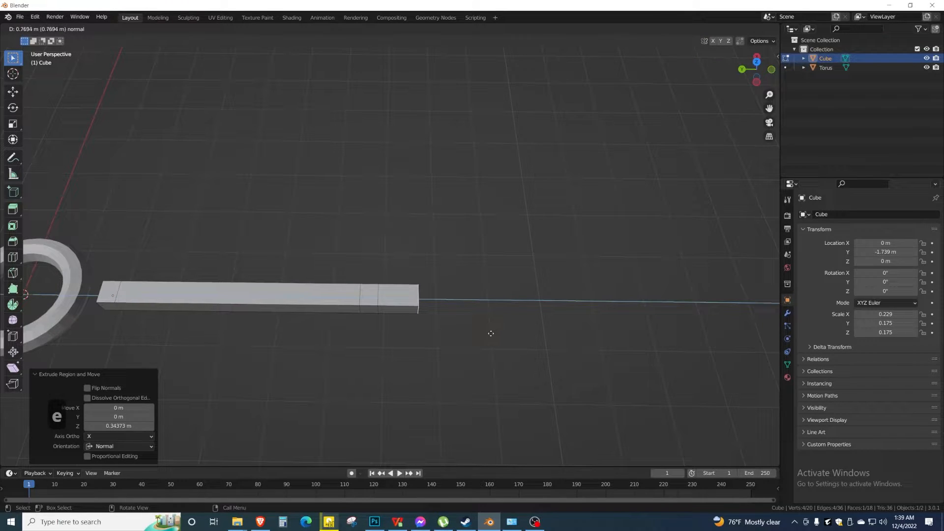
pyautogui.click(491, 333)
# Extend the shaft's end face with two further extrusions of about 0.92 m and about 0.79 m.
pyautogui.press('e')
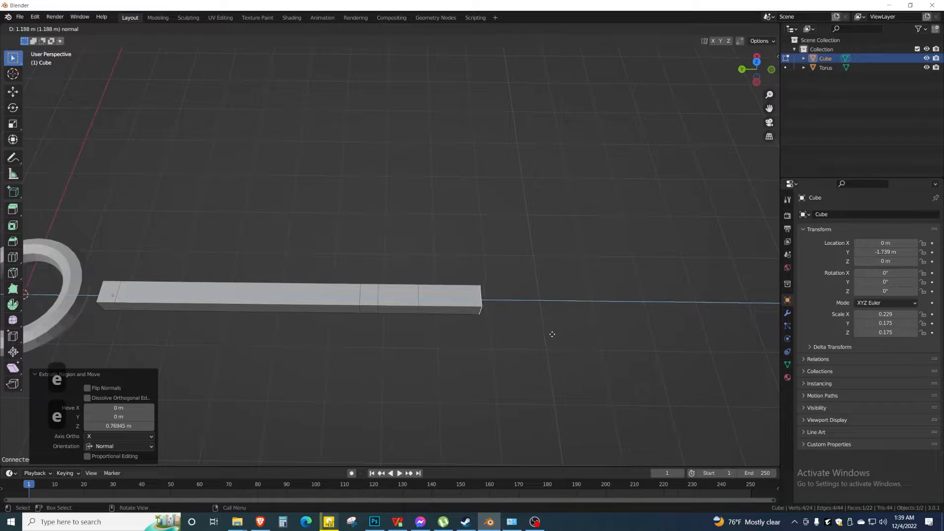
pyautogui.click(538, 335)
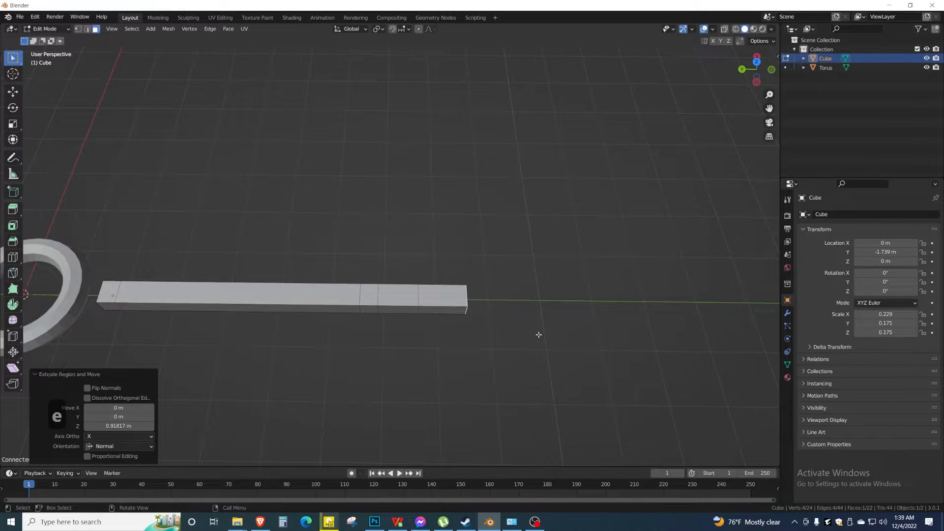
pyautogui.press('e')
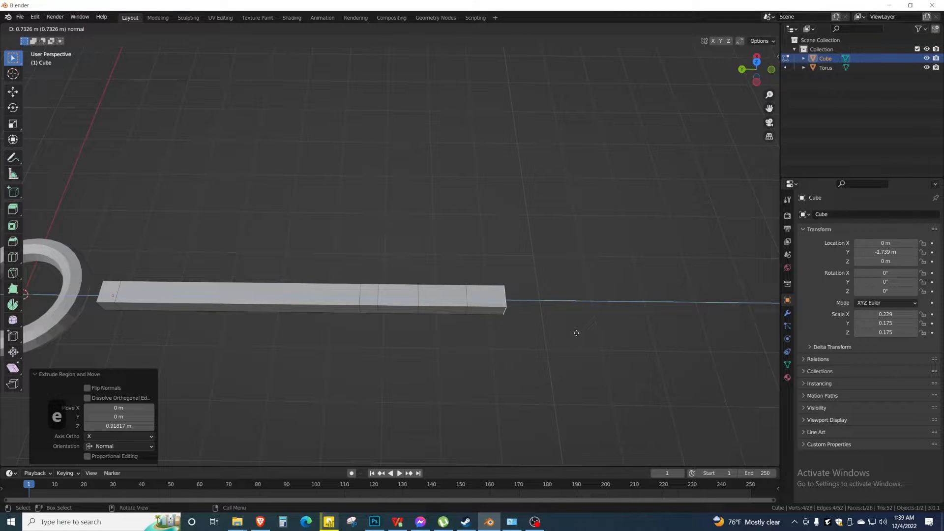
pyautogui.click(579, 333)
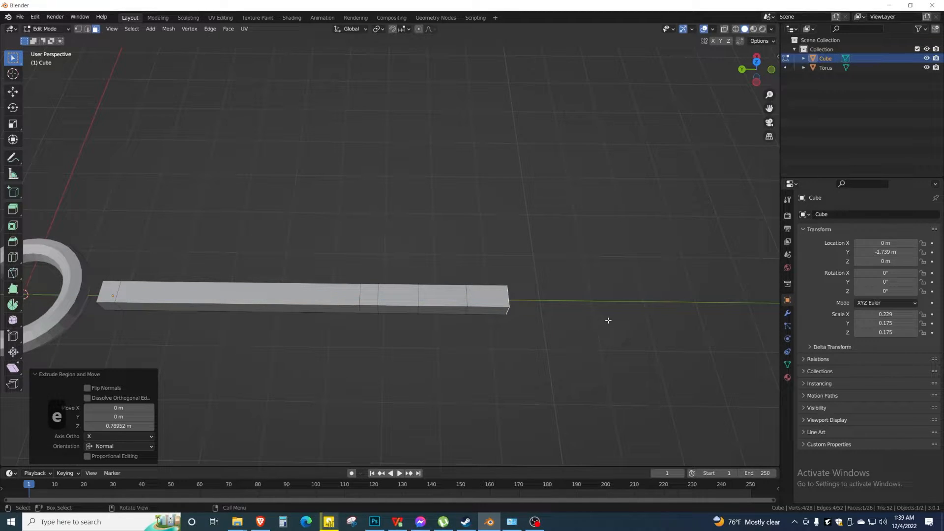
# Extrude the shaft's end face about 0.19 m and scale it to about 0.82 to begin the tapered tip.
pyautogui.press('e')
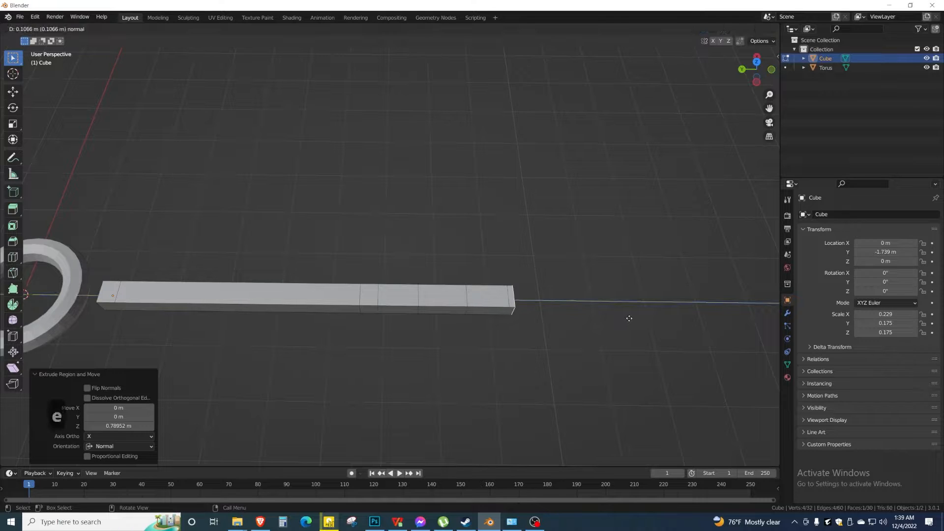
pyautogui.click(632, 318)
pyautogui.press('s')
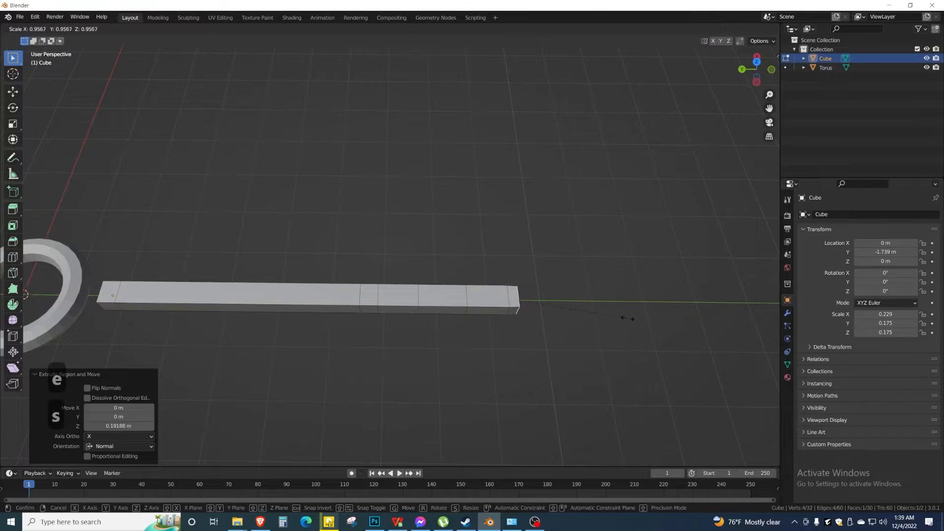
pyautogui.click(613, 318)
# Extrude the tip face about 0.16 m and scale it to about 0.58 to finish the taper.
pyautogui.press('e')
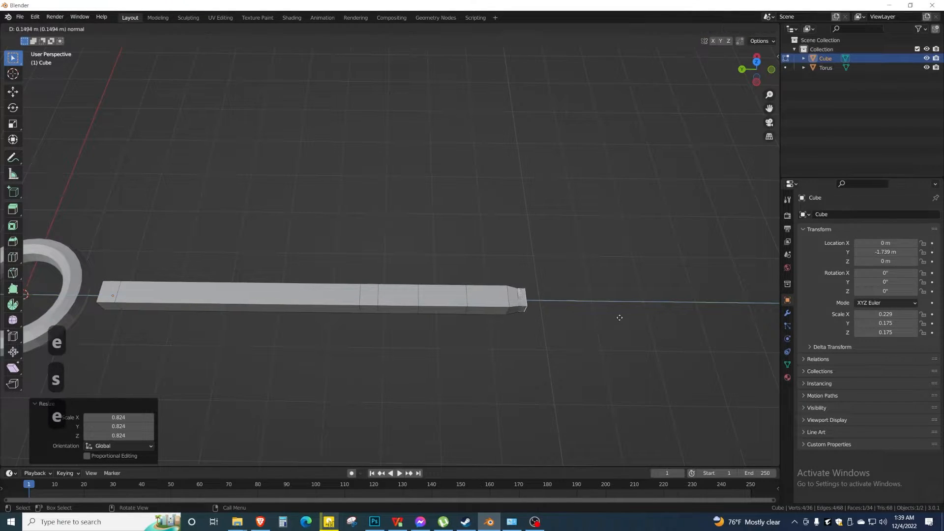
pyautogui.click(621, 318)
pyautogui.press('s')
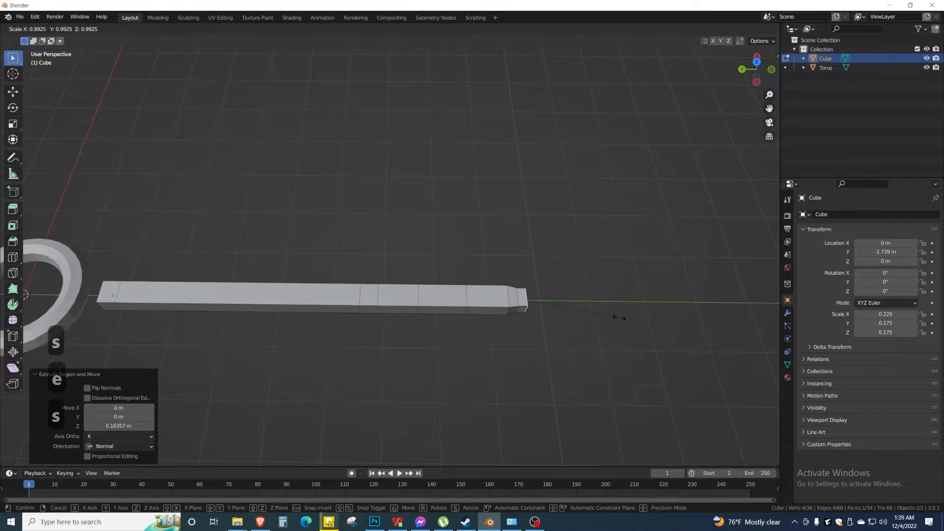
pyautogui.click(578, 316)
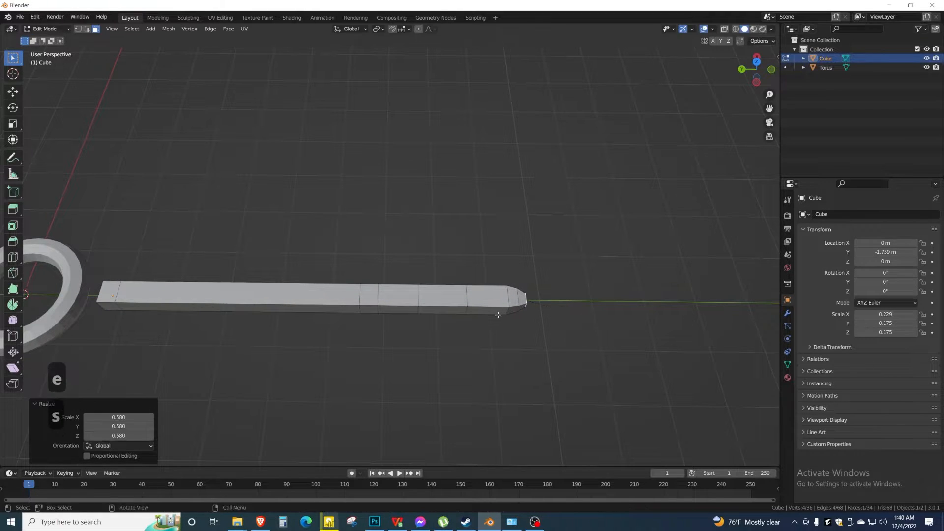
# Extrude the side face of the shaft's 0.92 m segment outward by about 0.77 m to form the key's bit.
pyautogui.moveTo(485, 312)
pyautogui.mouseDown(button='middle')
pyautogui.moveTo(432, 331)
pyautogui.moveTo(302, 285)
pyautogui.moveTo(411, 296)
pyautogui.moveTo(379, 303)
pyautogui.moveTo(493, 328)
pyautogui.mouseUp(button='middle')
pyautogui.click(405, 294)
pyautogui.press('e')
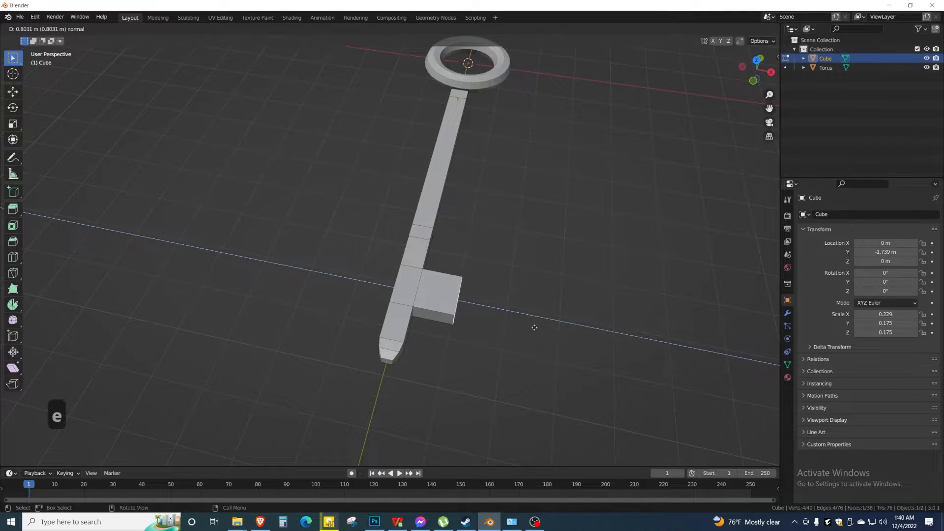
pyautogui.click(534, 326)
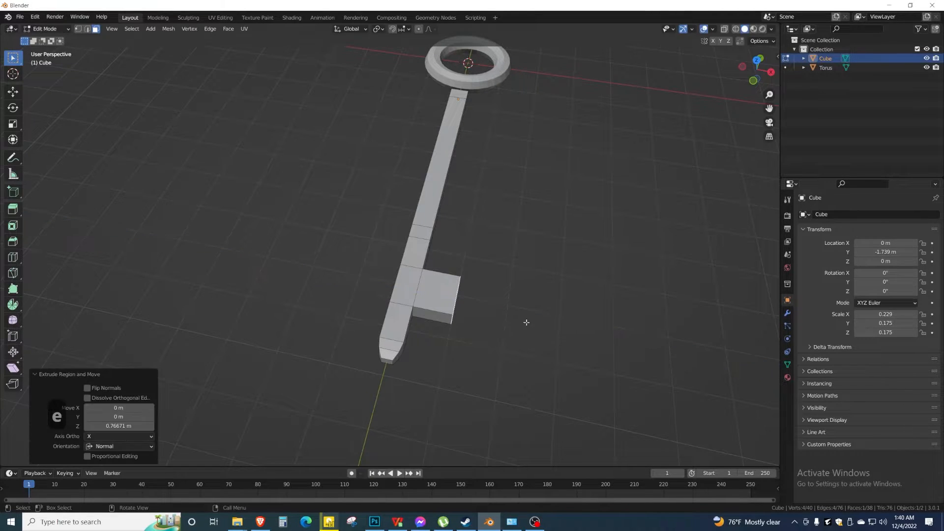
# Add a centred loop cut lengthwise through the key's bit and bevel it with a width of about 0.44 m.
pyautogui.moveTo(533, 326); pyautogui.dragTo(434, 298, button='middle')
pyautogui.scroll(5, 434, 299)
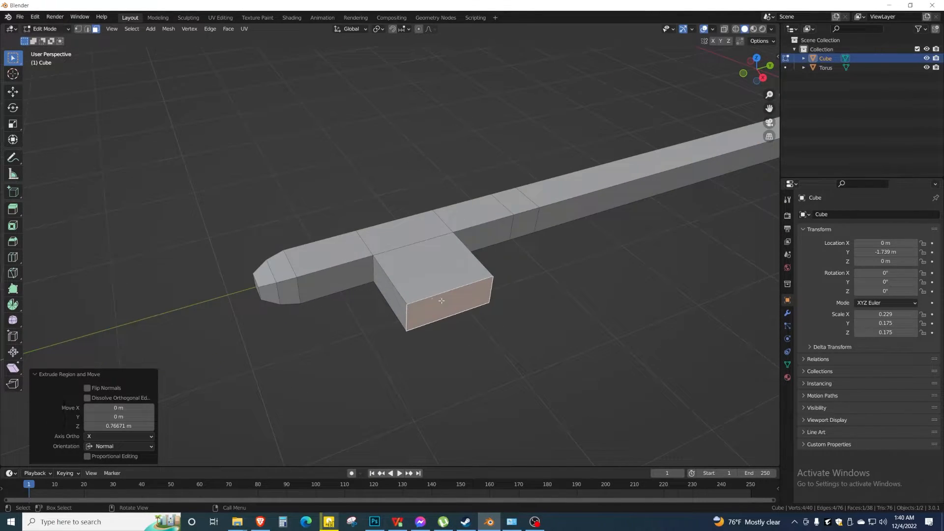
pyautogui.hotkey('ctrl', 'r')
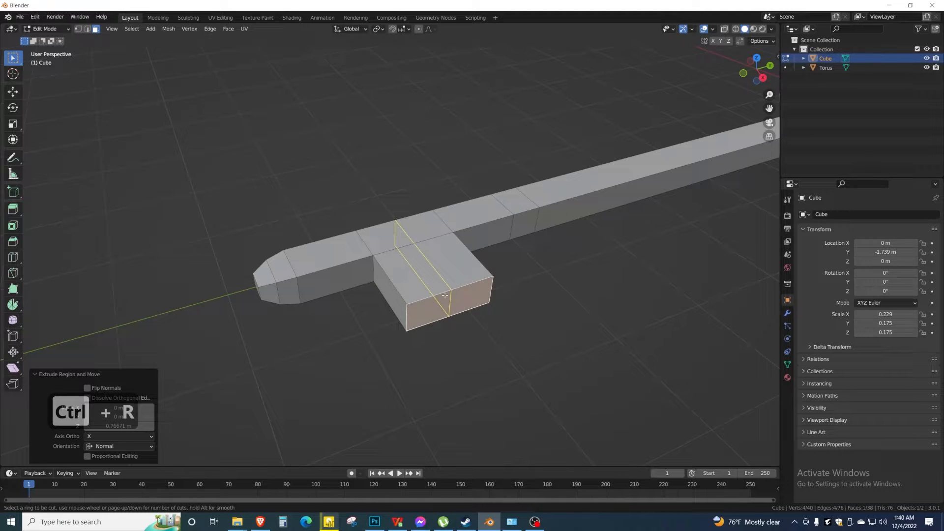
pyautogui.click(445, 296)
pyautogui.rightClick(441, 296)
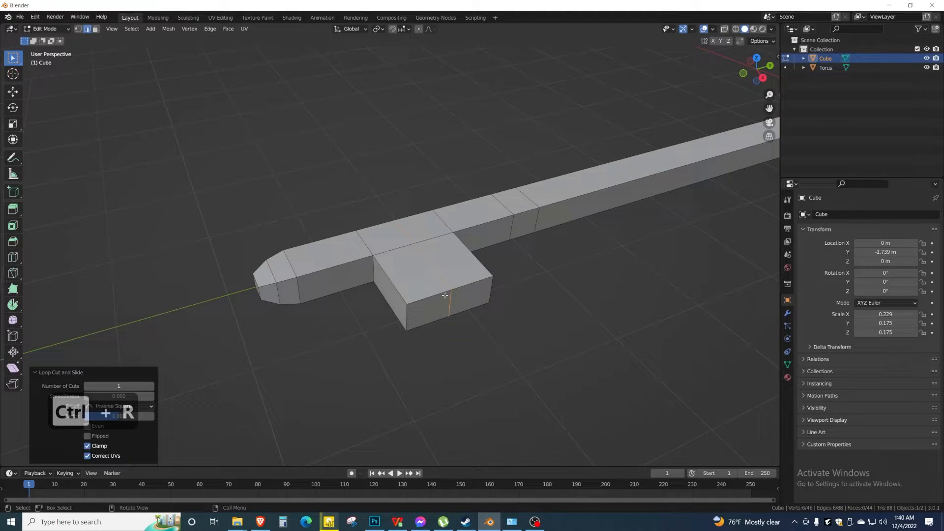
pyautogui.hotkey('ctrl', 'b')
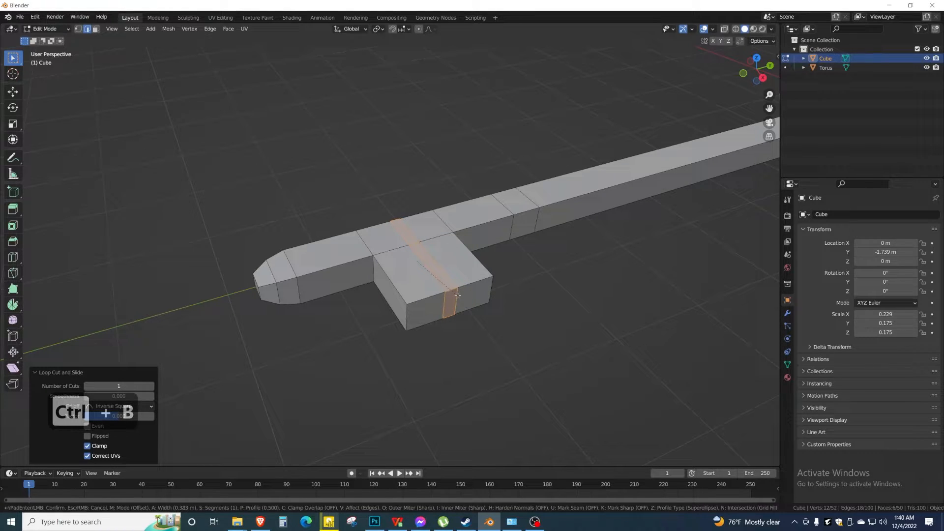
pyautogui.click(459, 296)
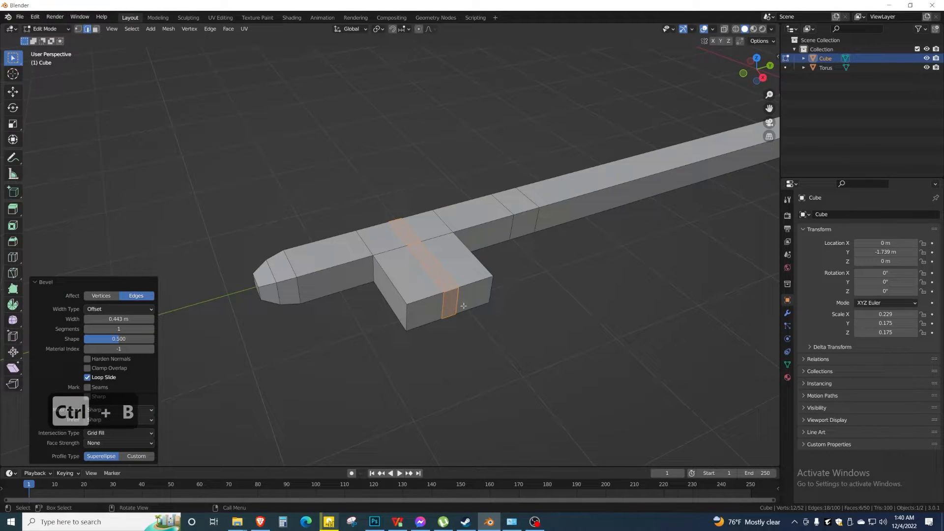
pyautogui.moveTo(464, 306); pyautogui.dragTo(480, 312, button='middle')
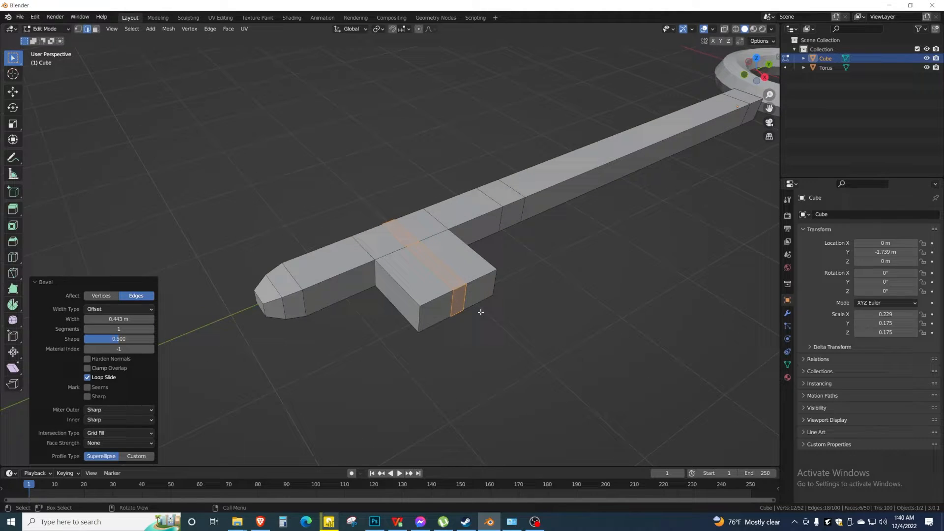
# Bridge the upper, outer and lower faces of the bit's narrow middle strip to open a slot between two teeth.
pyautogui.click(438, 272)
pyautogui.press('3')
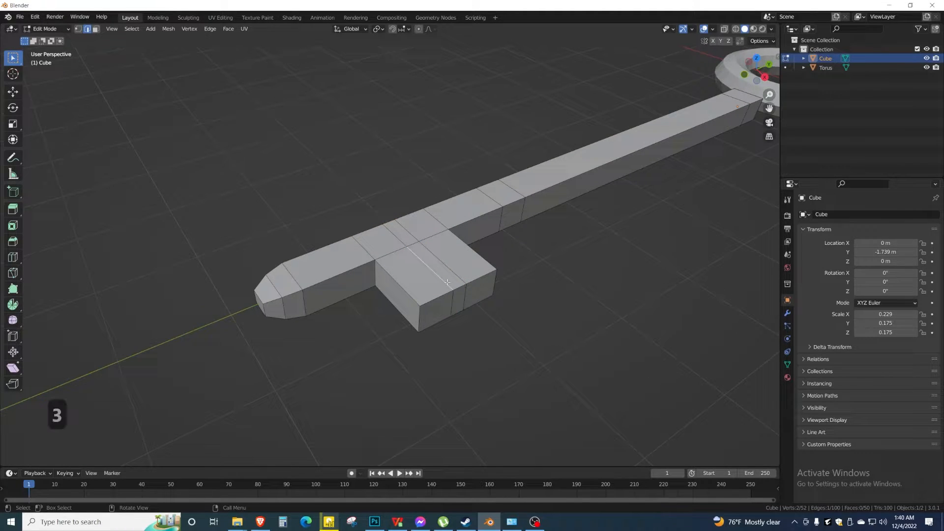
pyautogui.click(446, 275)
pyautogui.keyDown('shift'); pyautogui.click(458, 299); pyautogui.keyUp('shift')
pyautogui.moveTo(487, 316); pyautogui.dragTo(442, 316, button='middle')
pyautogui.keyDown('shift'); pyautogui.click(445, 316); pyautogui.keyUp('shift')
pyautogui.rightClick(445, 307)
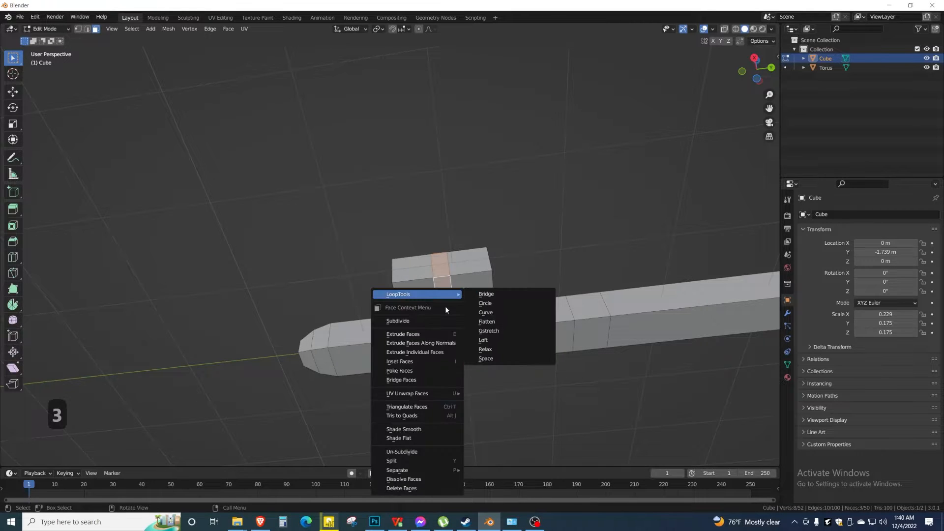
pyautogui.click(413, 380)
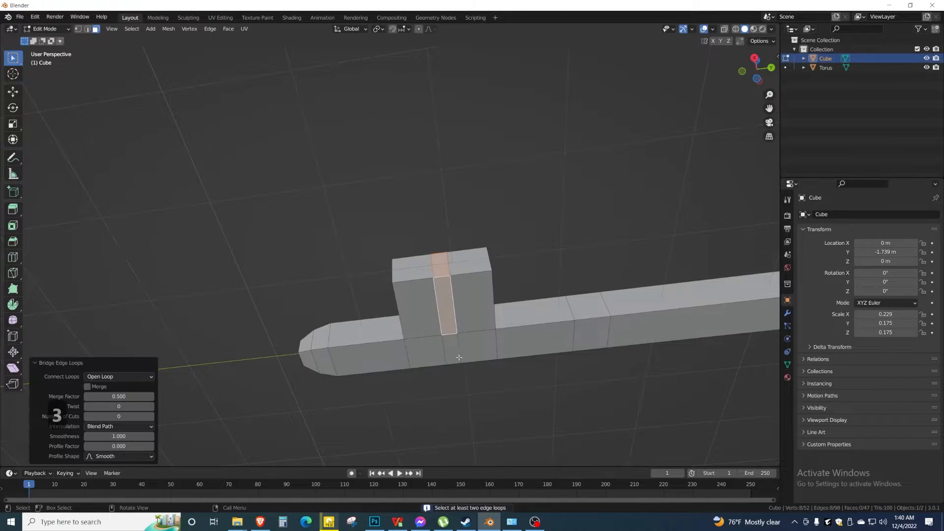
# Fill the open shaft side between the two teeth with a face spanning its upper and lower edges.
pyautogui.moveTo(439, 358); pyautogui.dragTo(444, 391, button='middle')
pyautogui.press('Tab')
pyautogui.press('Tab')
pyautogui.scroll(4, 430, 357)
pyautogui.moveTo(428, 354); pyautogui.dragTo(398, 334, button='middle')
pyautogui.press('2')
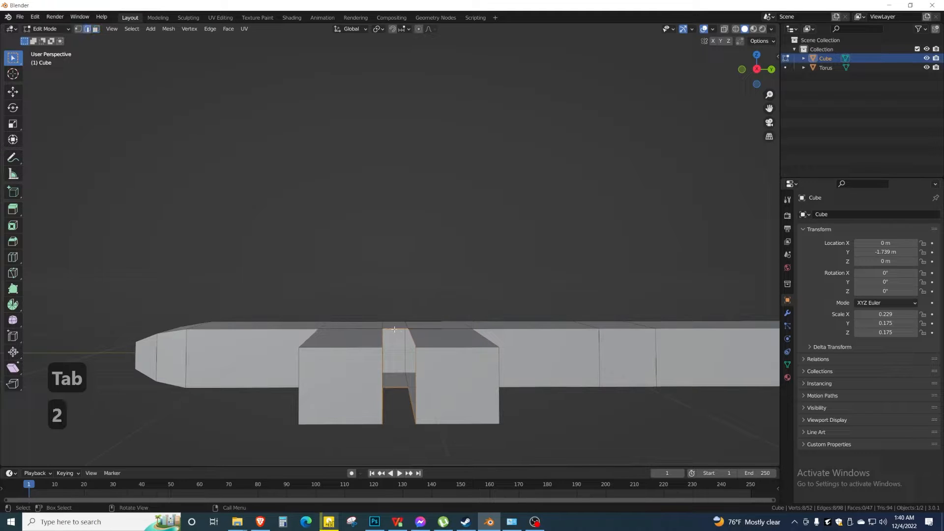
pyautogui.click(396, 328)
pyautogui.keyDown('shift'); pyautogui.click(397, 389); pyautogui.keyUp('shift')
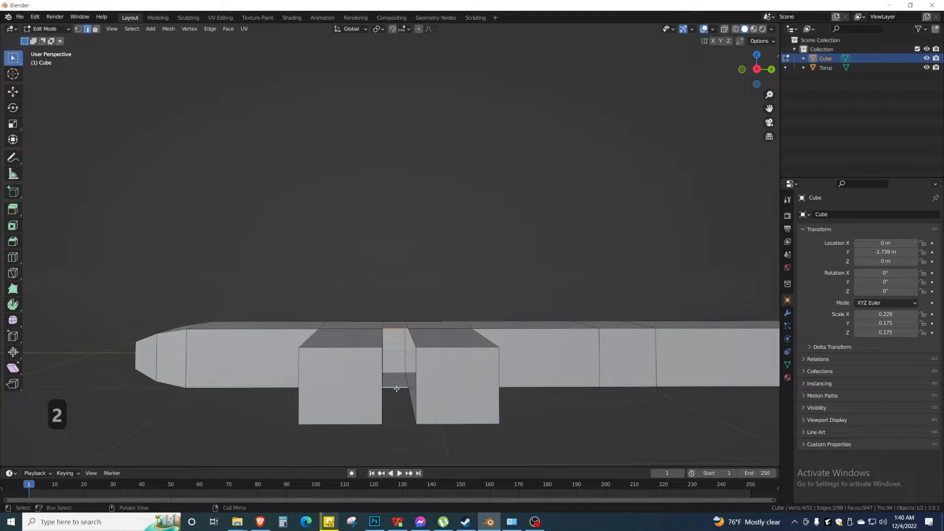
pyautogui.press('f')
# Fill the open inner side of each of the two teeth with a face.
pyautogui.moveTo(397, 388); pyautogui.dragTo(418, 402, button='middle')
pyautogui.click(418, 402)
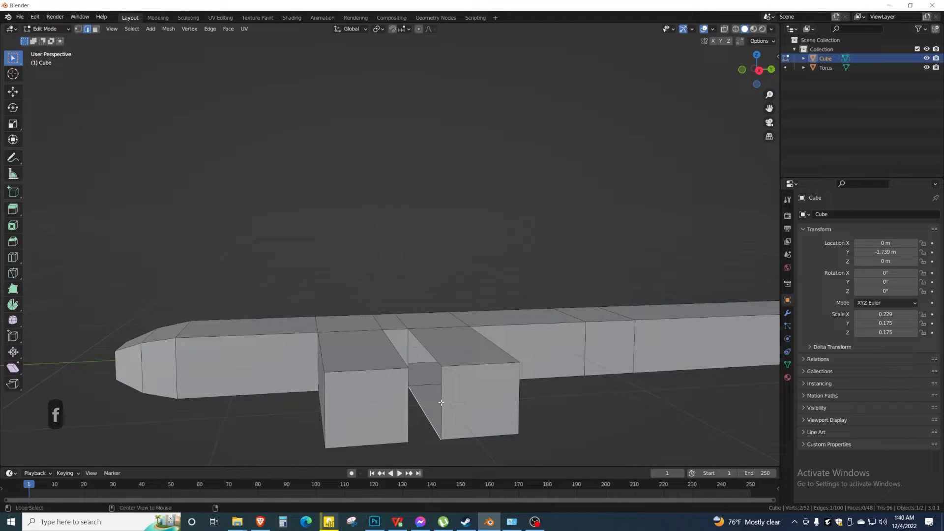
pyautogui.keyDown('alt'); pyautogui.click(441, 401); pyautogui.keyUp('alt')
pyautogui.moveTo(441, 400); pyautogui.dragTo(390, 409, button='middle')
pyautogui.press('f')
pyautogui.keyDown('alt'); pyautogui.click(373, 374); pyautogui.keyUp('alt')
pyautogui.press('f')
# Add a loop cut around each of the two teeth, slid close to its outer end.
pyautogui.hotkey('ctrl', 'r')
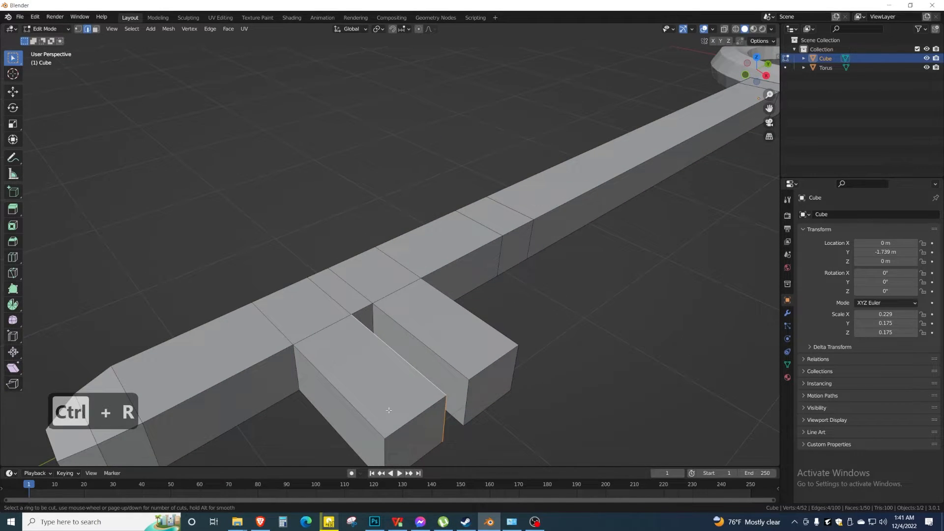
pyautogui.click(391, 416)
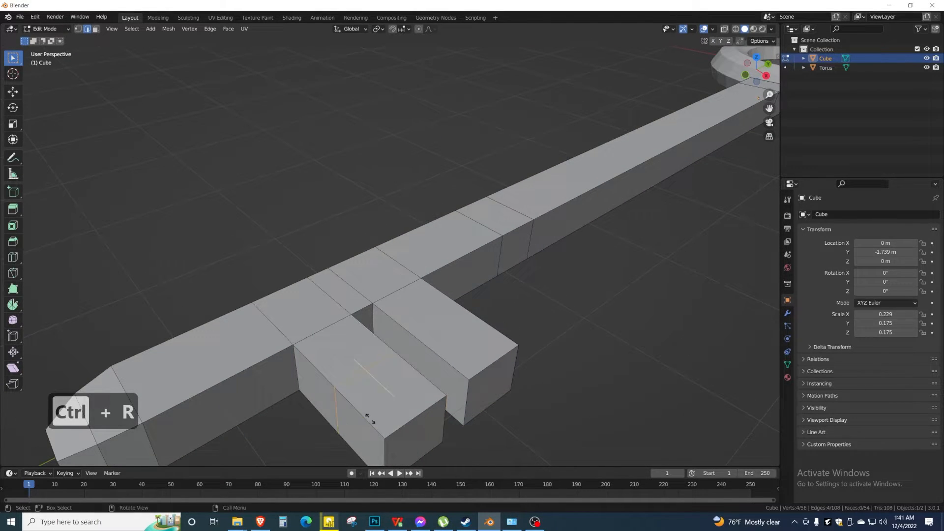
pyautogui.click(418, 452)
pyautogui.hotkey('ctrl', 'r')
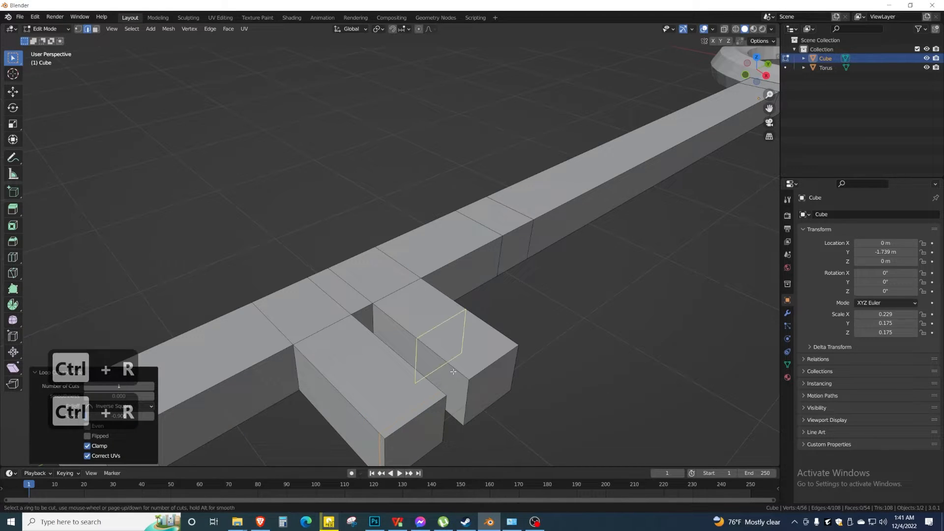
pyautogui.click(465, 380)
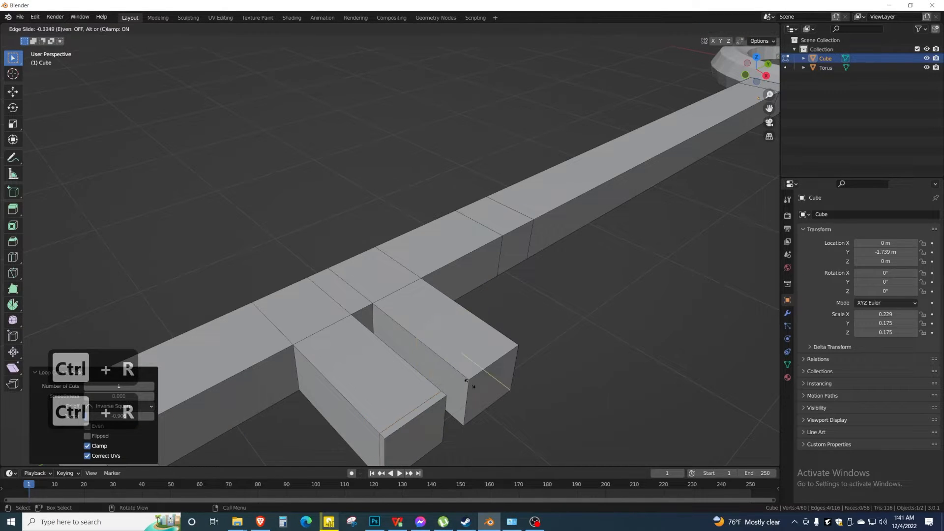
pyautogui.click(492, 412)
# Add a loop cut around each of the two teeth, slid close to its base at the shaft.
pyautogui.hotkey('ctrl', 'r')
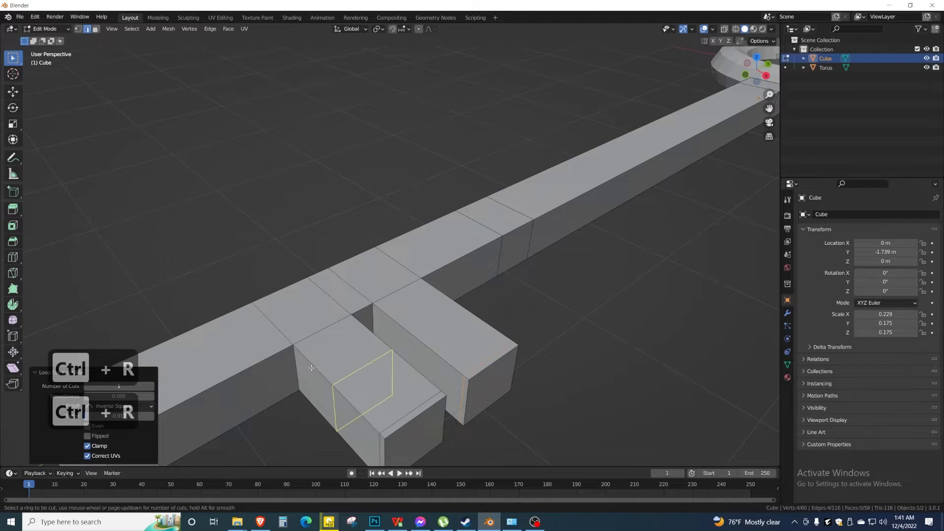
pyautogui.click(310, 365)
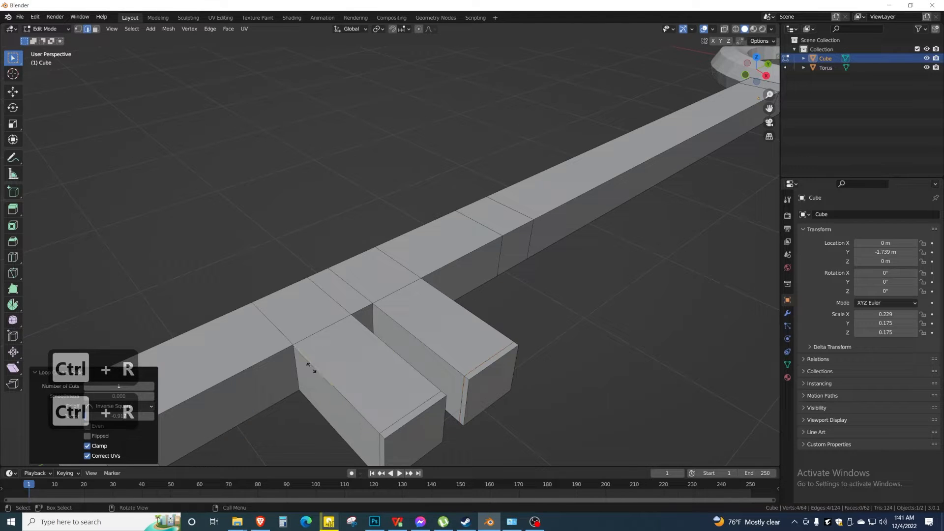
pyautogui.click(269, 332)
pyautogui.hotkey('ctrl', 'r')
pyautogui.click(389, 318)
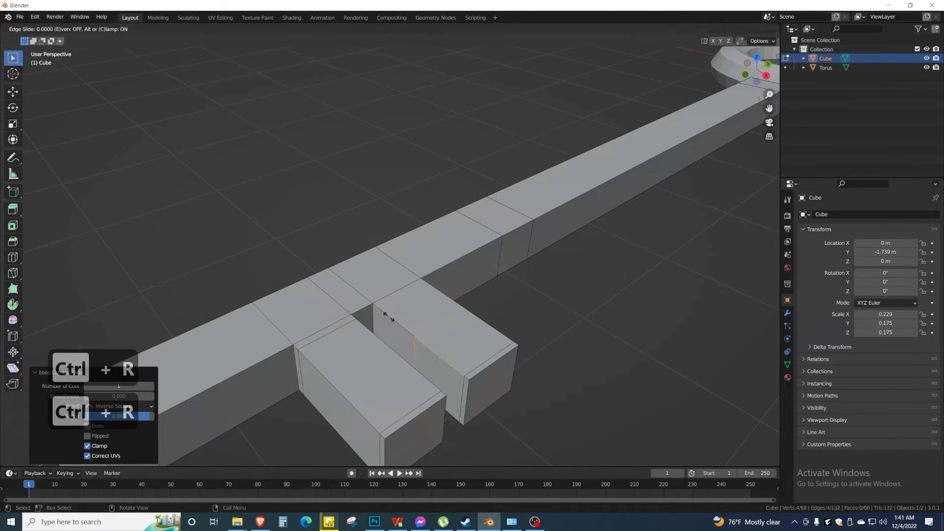
pyautogui.click(344, 290)
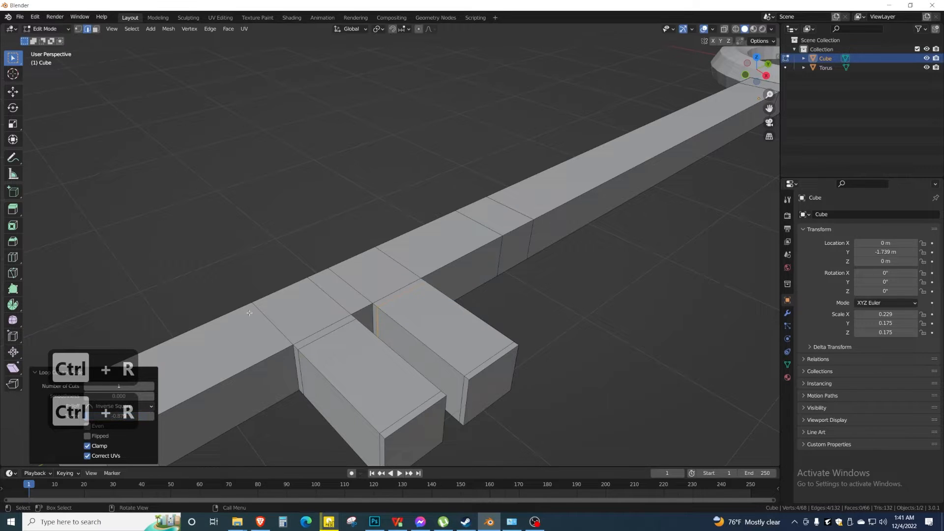
# Add two loop cuts to the shaft segment between the teeth and the tip, one close to each end.
pyautogui.keyDown('shift'); pyautogui.moveTo(264, 382); pyautogui.dragTo(308, 348, button='middle'); pyautogui.keyUp('shift')
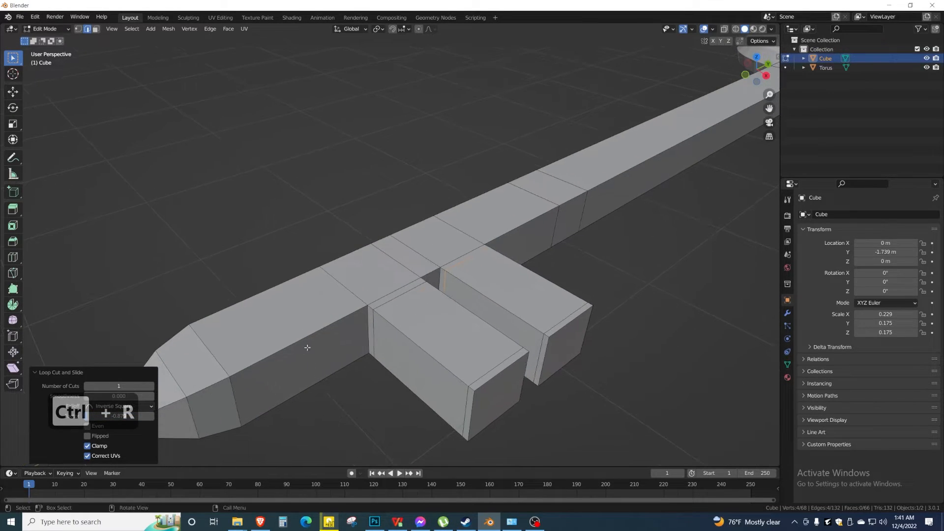
pyautogui.hotkey('ctrl', 'r')
pyautogui.click(266, 341)
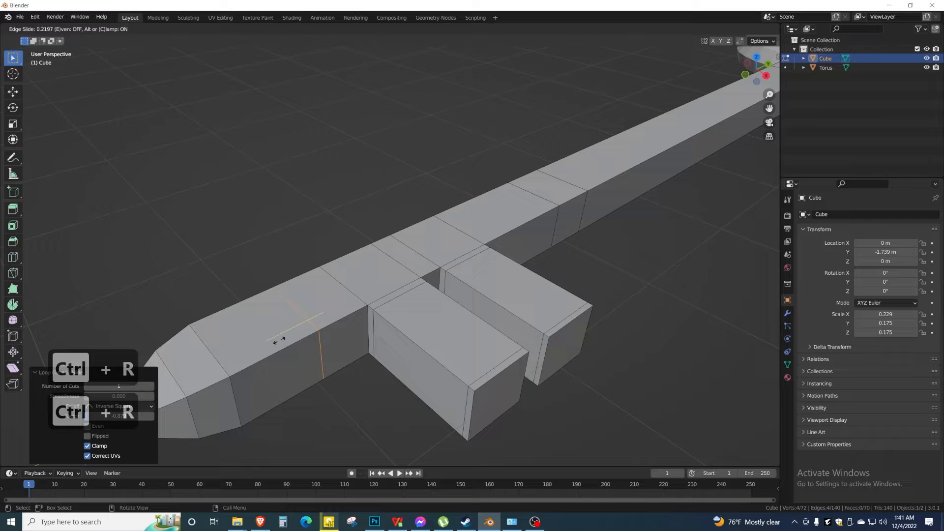
pyautogui.click(322, 320)
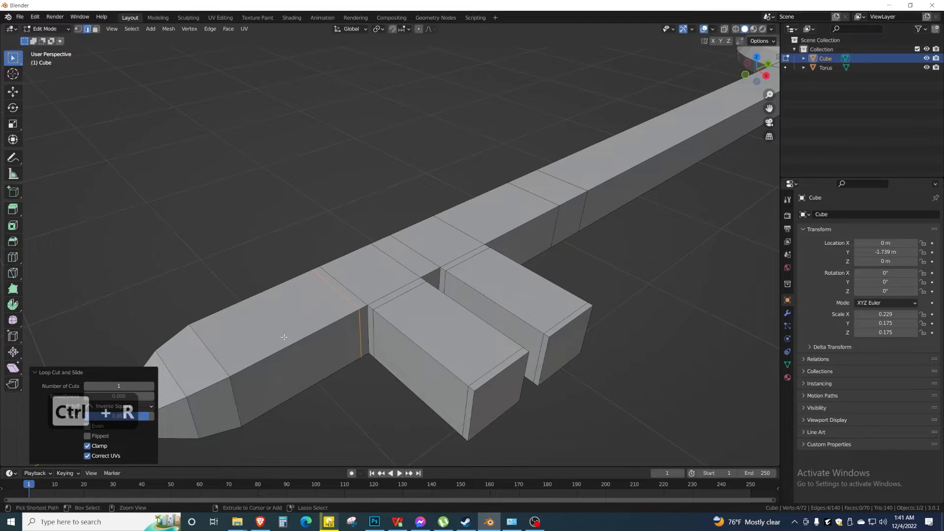
pyautogui.hotkey('ctrl', 'r')
pyautogui.click(252, 363)
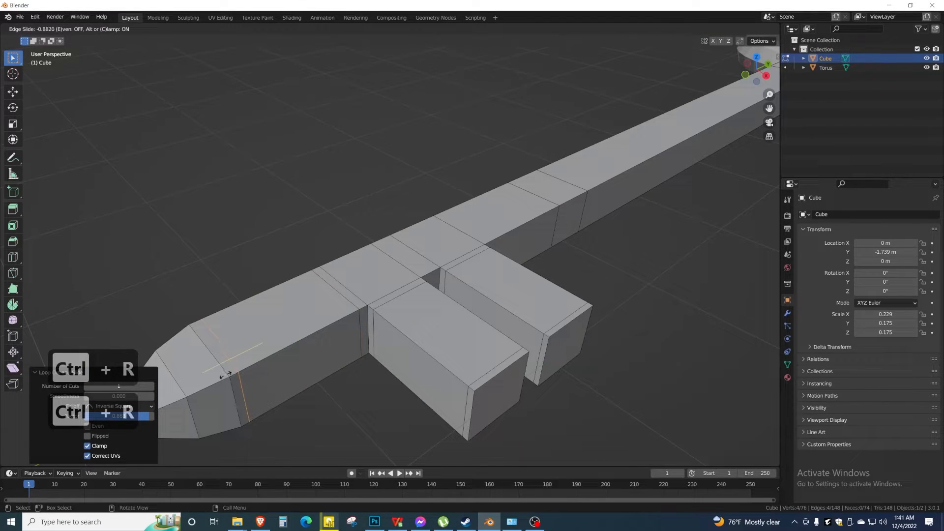
pyautogui.click(224, 375)
# Add a centred loop cut around the narrow shaft section between the two teeth.
pyautogui.moveTo(453, 327); pyautogui.dragTo(445, 361, button='middle')
pyautogui.hotkey('ctrl', 'r')
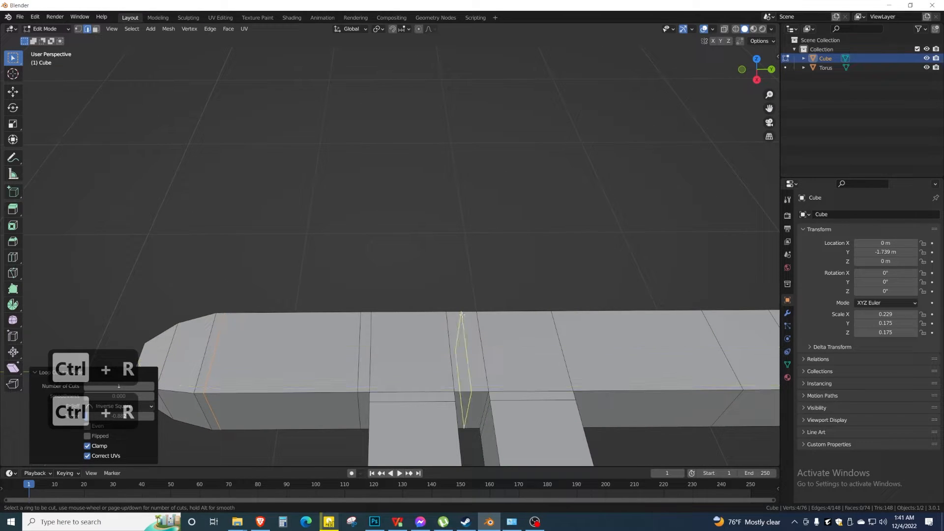
pyautogui.click(462, 316)
pyautogui.rightClick(463, 315)
# Add two loop cuts to the shaft segment just past the teeth on the ring side, one close to each end.
pyautogui.keyDown('shift'); pyautogui.moveTo(520, 366); pyautogui.dragTo(389, 324, button='middle'); pyautogui.keyUp('shift')
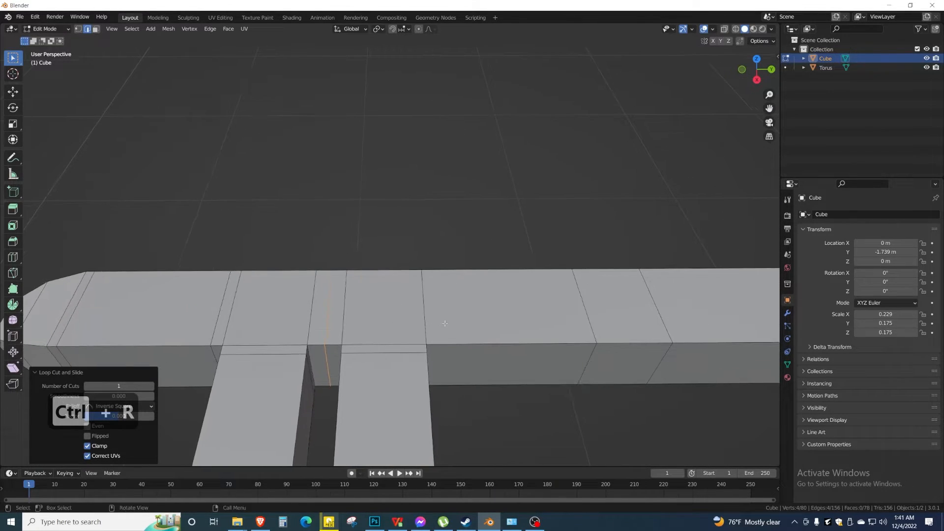
pyautogui.hotkey('ctrl', 'r')
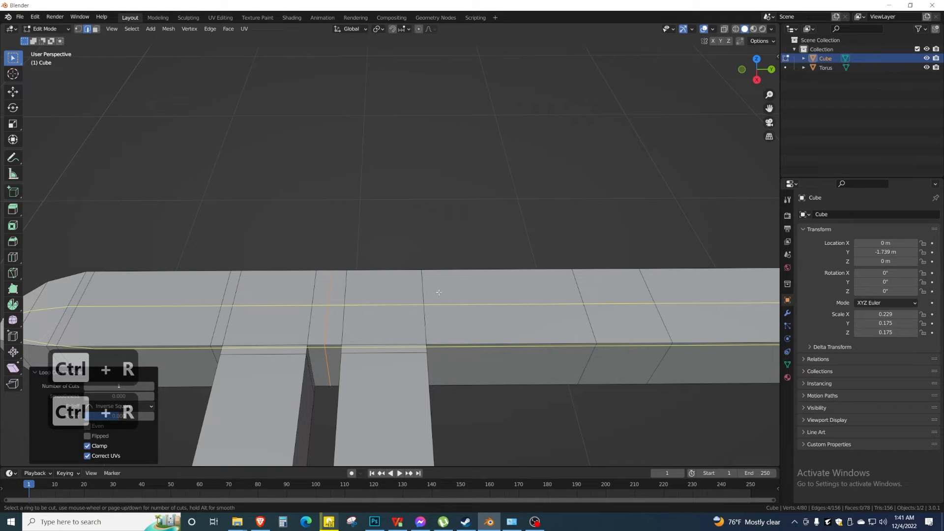
pyautogui.click(492, 288)
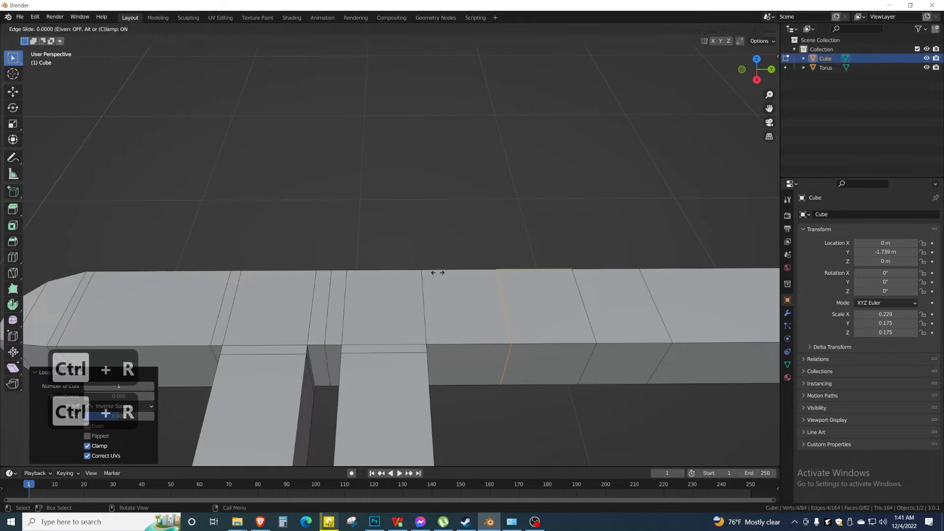
pyautogui.click(373, 278)
pyautogui.hotkey('ctrl', 'r')
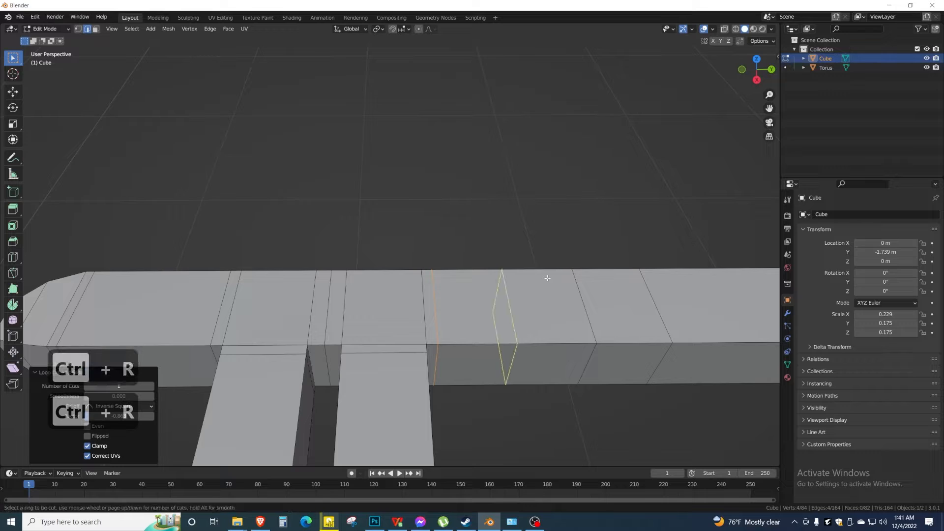
pyautogui.click(539, 278)
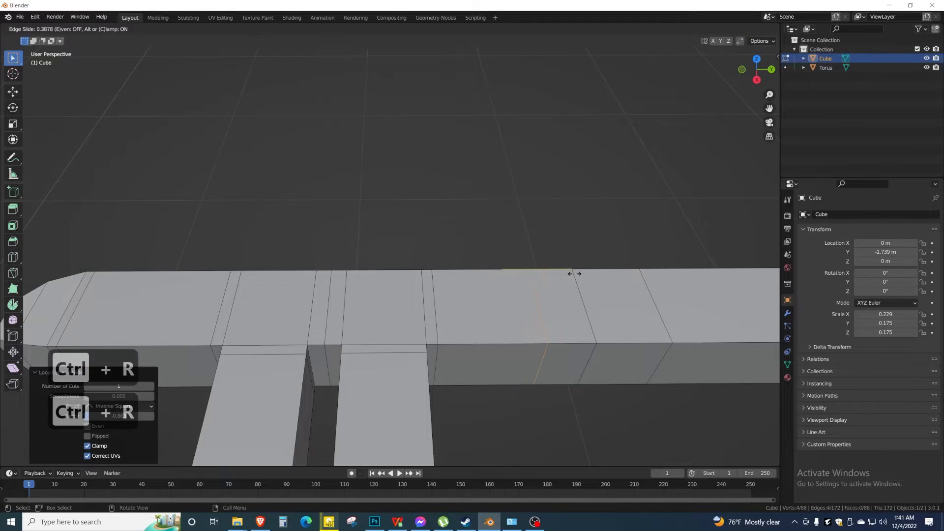
pyautogui.click(609, 272)
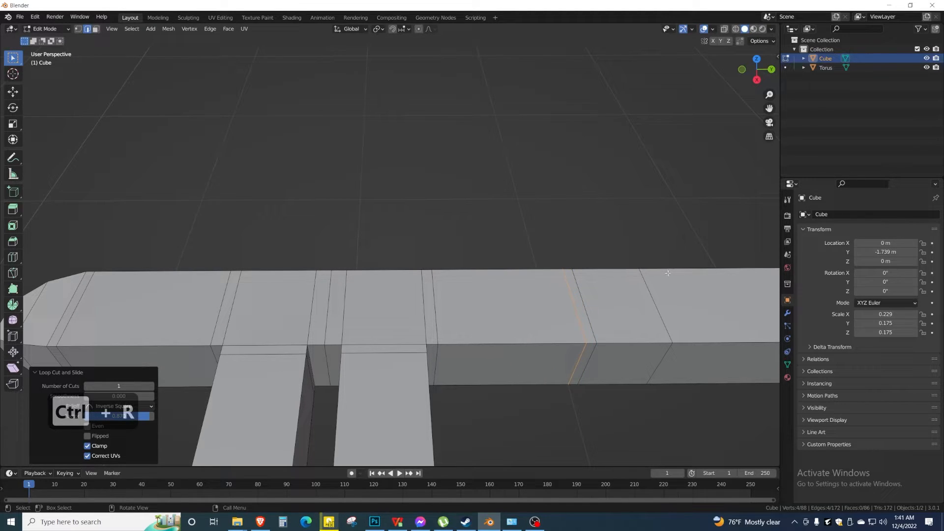
# Add a loop cut to the long shaft segment, slid close to its end nearest the teeth.
pyautogui.scroll(-5, 723, 320)
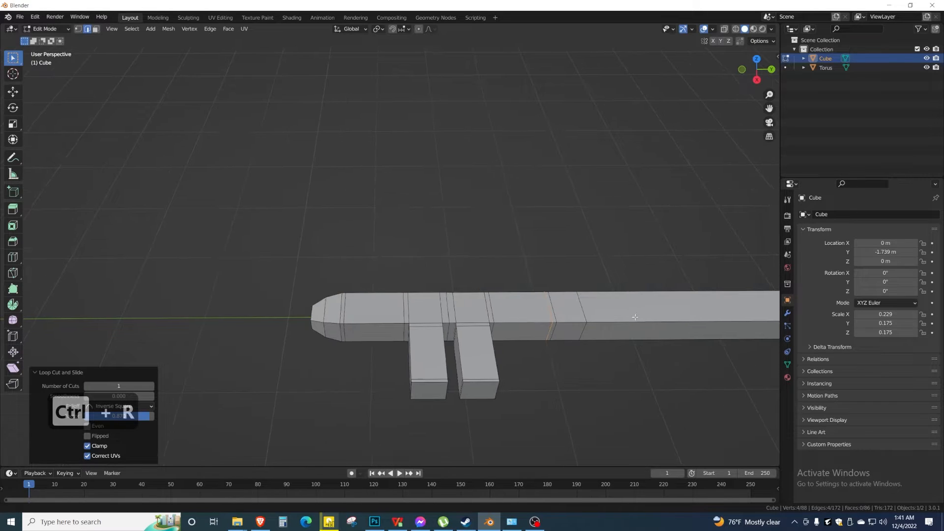
pyautogui.keyDown('shift'); pyautogui.moveTo(635, 354); pyautogui.dragTo(391, 355, button='middle'); pyautogui.keyUp('shift')
pyautogui.hotkey('ctrl', 'r')
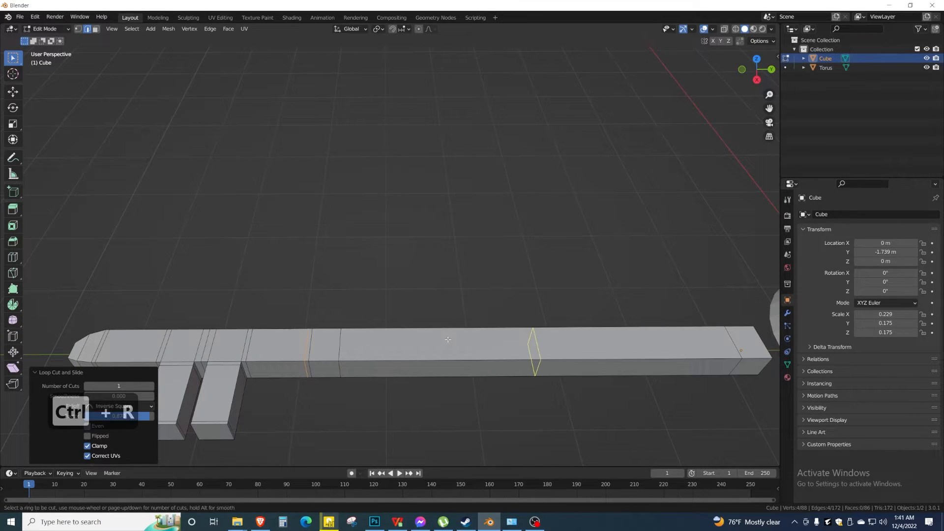
pyautogui.click(448, 338)
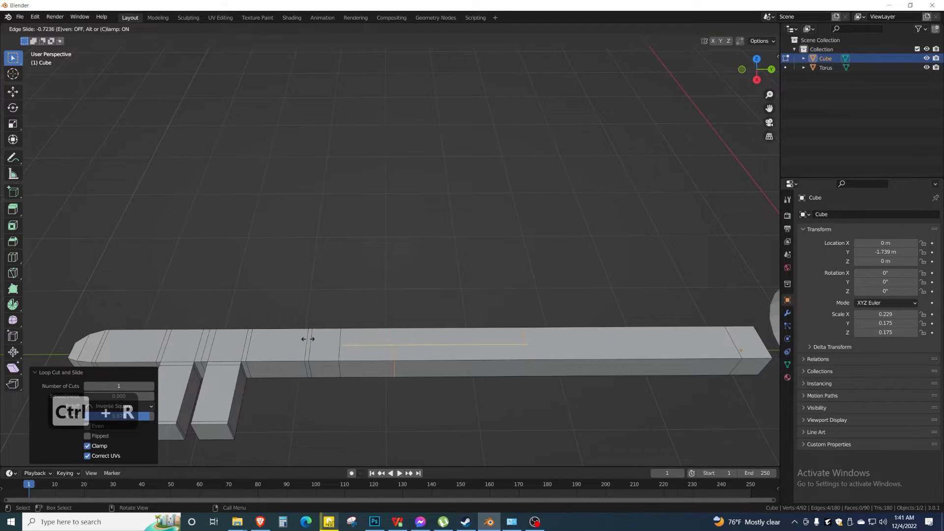
pyautogui.click(259, 339)
pyautogui.scroll(4, 325, 349)
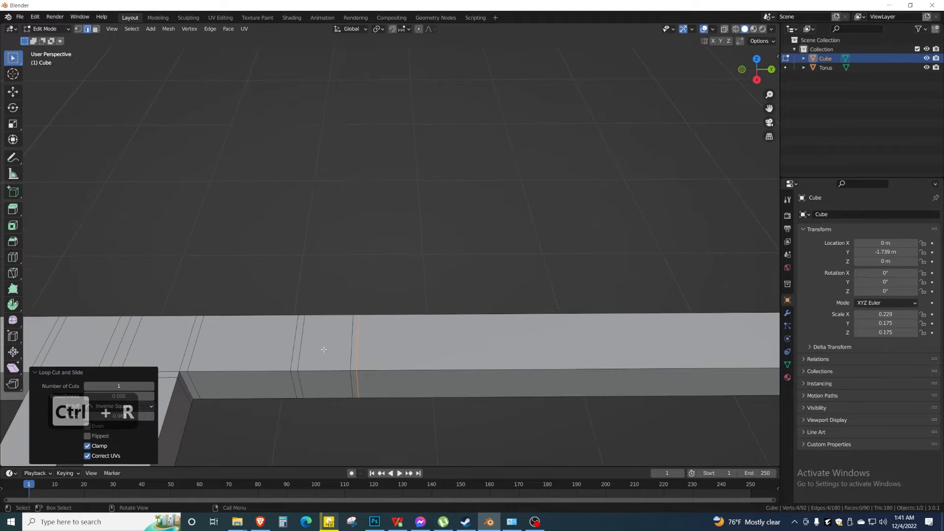
# Extrude the face ring between the paired loop cuts on the ring side of the teeth along normals by about 0.78 m to form a collar.
pyautogui.press('3')
pyautogui.click(325, 347)
pyautogui.keyDown('alt'); pyautogui.click(307, 348); pyautogui.keyUp('alt')
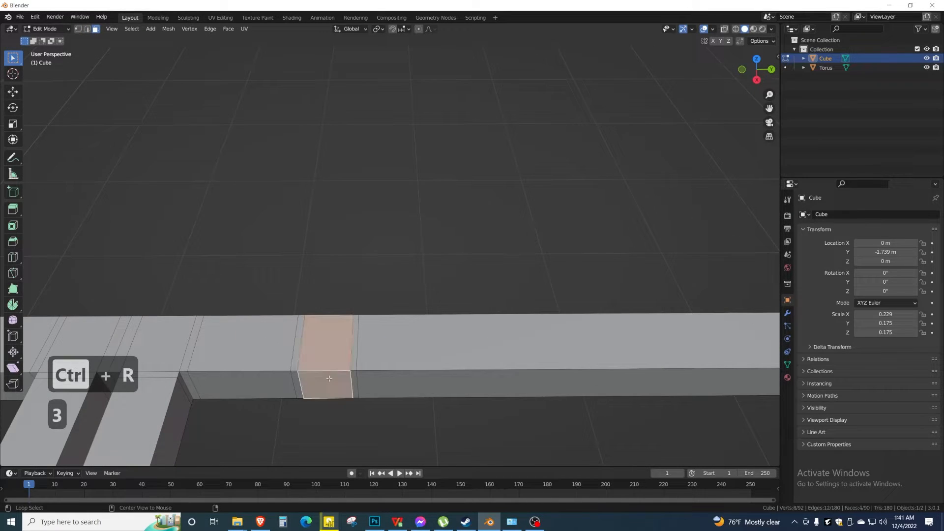
pyautogui.moveTo(305, 347); pyautogui.dragTo(287, 360, button='middle')
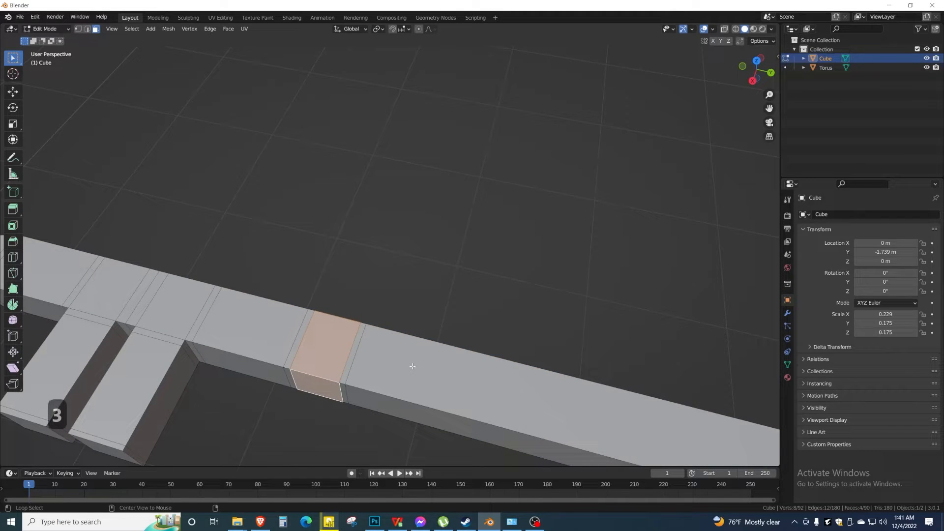
pyautogui.hotkey('alt', 'e')
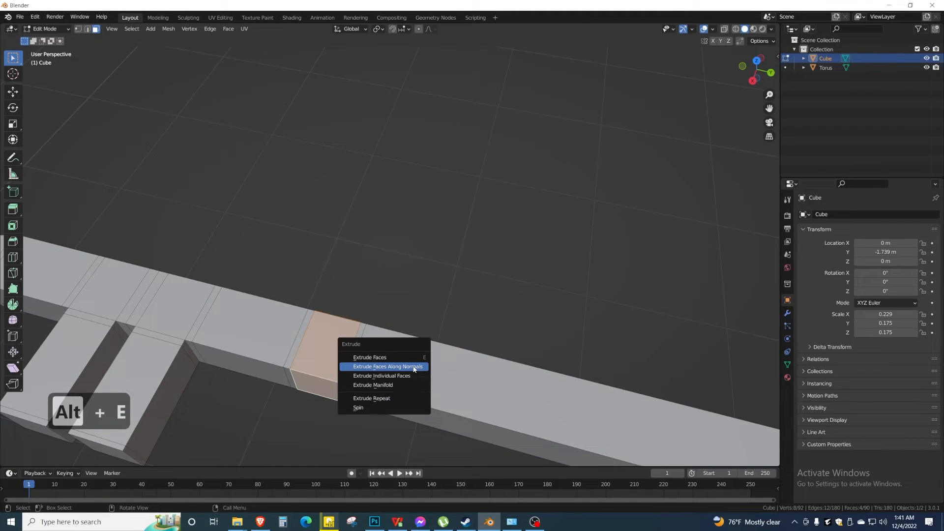
pyautogui.click(414, 367)
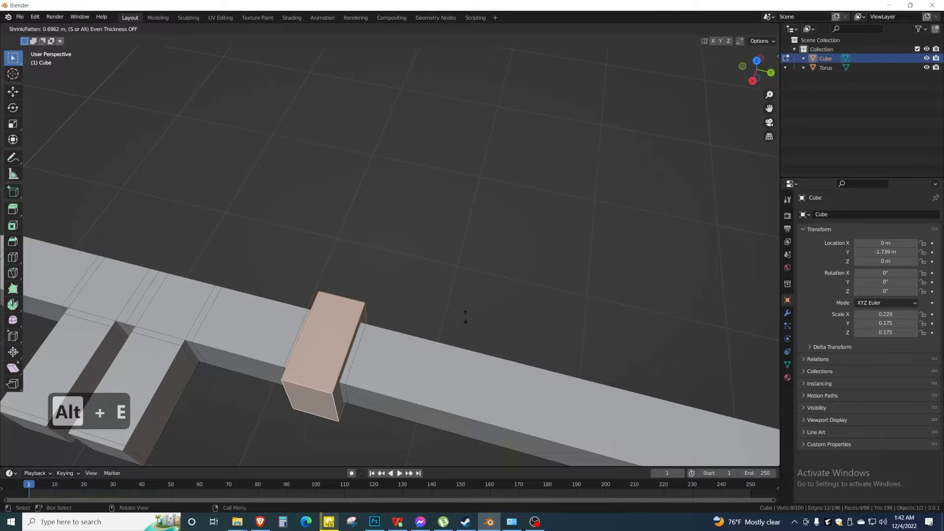
pyautogui.moveTo(472, 311); pyautogui.dragTo(407, 325, button='middle')
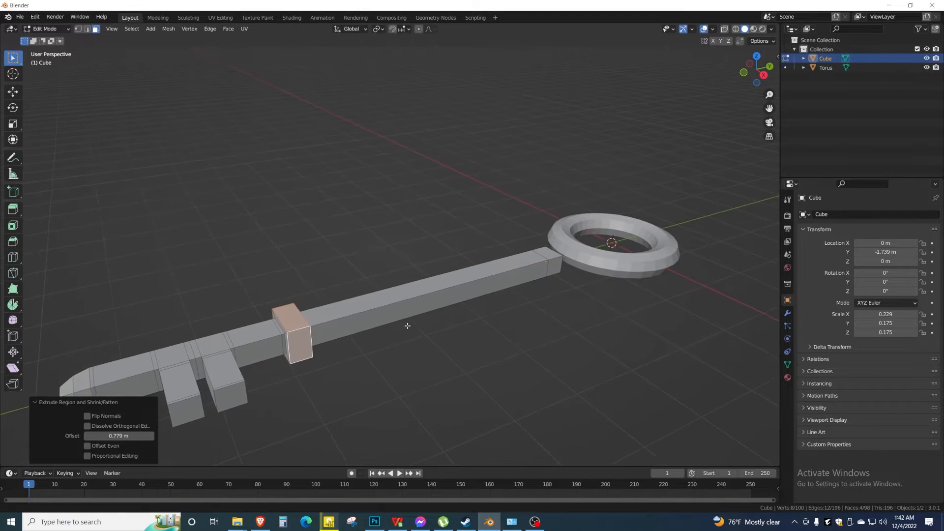
# Add two centred lengthwise loop cuts along the shaft, one across its top face and one across its side face.
pyautogui.moveTo(606, 282); pyautogui.dragTo(582, 281, button='middle')
pyautogui.scroll(1, 617, 304)
pyautogui.scroll(3, 616, 304)
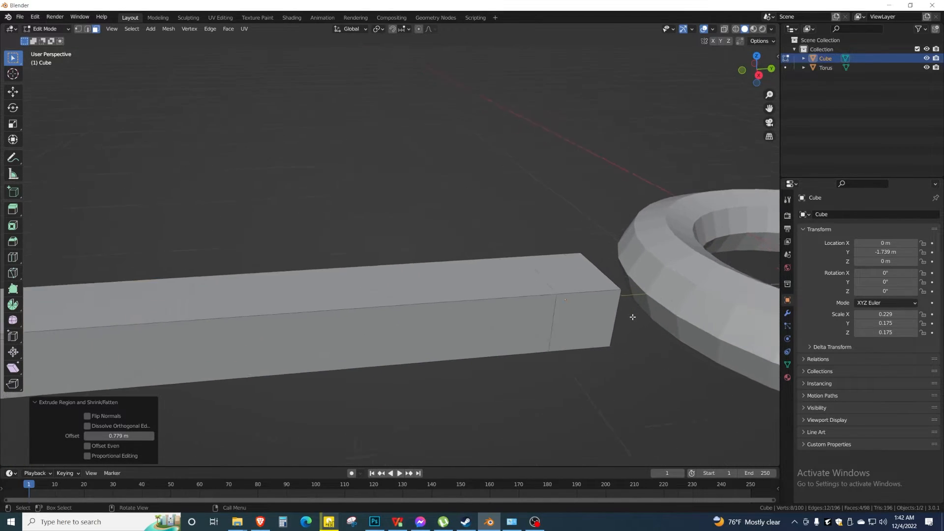
pyautogui.scroll(-5, 563, 354)
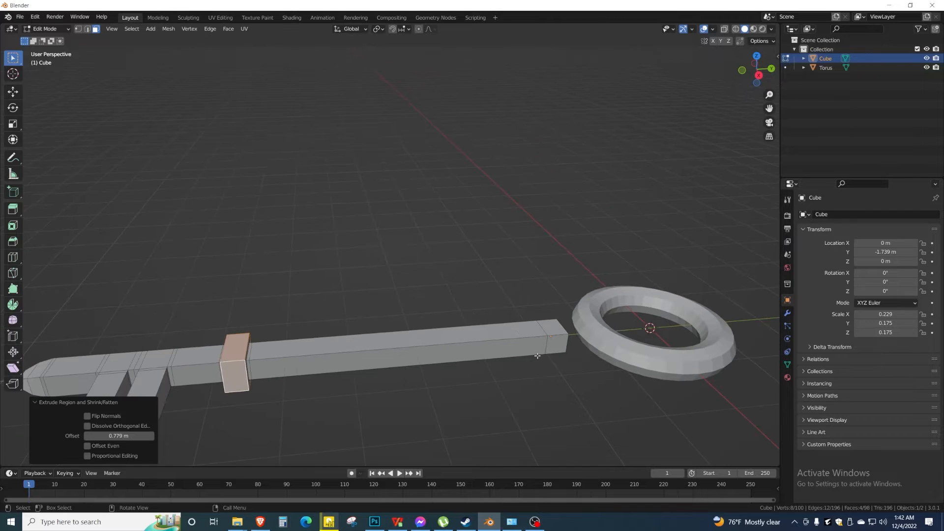
pyautogui.press('Tab')
pyautogui.scroll(3, 531, 353)
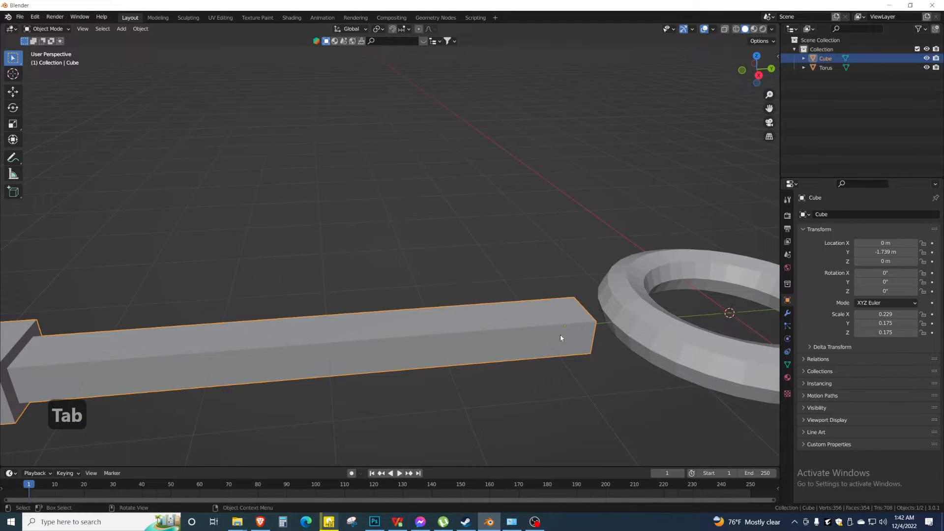
pyautogui.press('Tab')
pyautogui.moveTo(561, 337); pyautogui.dragTo(573, 353, button='middle')
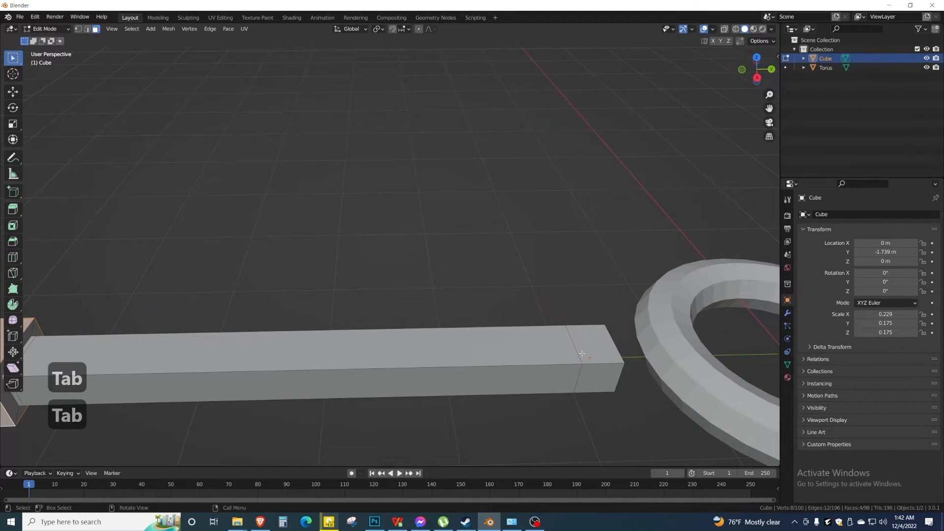
pyautogui.hotkey('ctrl', 'r')
pyautogui.click(576, 354)
pyautogui.rightClick(577, 353)
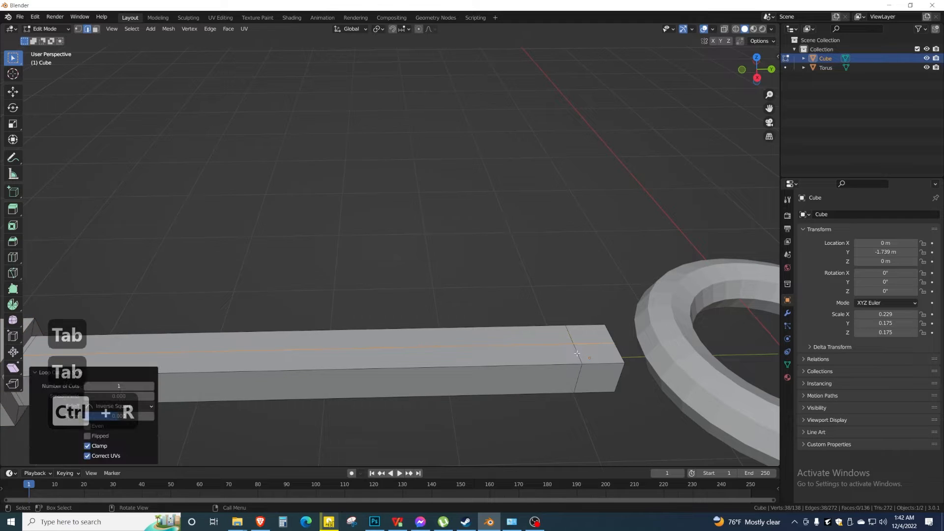
pyautogui.hotkey('ctrl', 'r')
pyautogui.click(576, 380)
pyautogui.rightClick(580, 385)
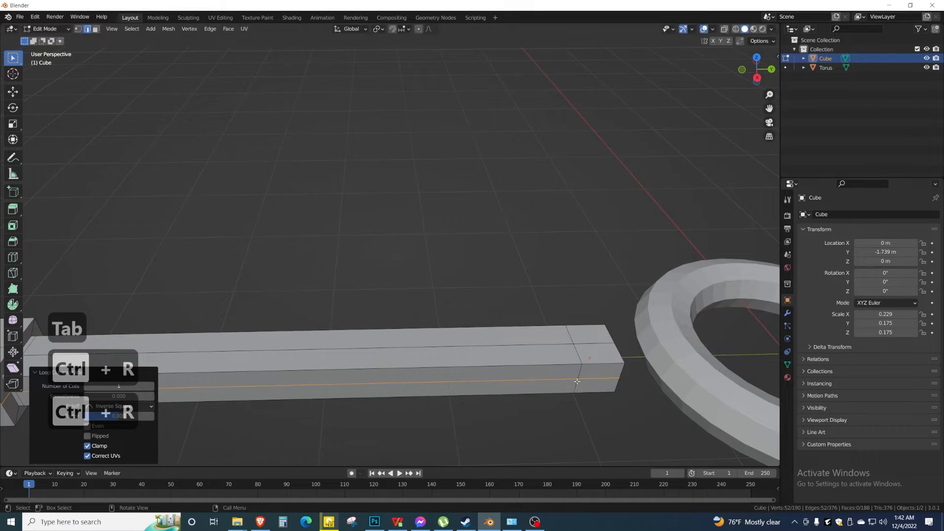
# Delete the four faces on the shaft's end nearest the ring.
pyautogui.moveTo(580, 386); pyautogui.dragTo(326, 339, button='middle')
pyautogui.press('3')
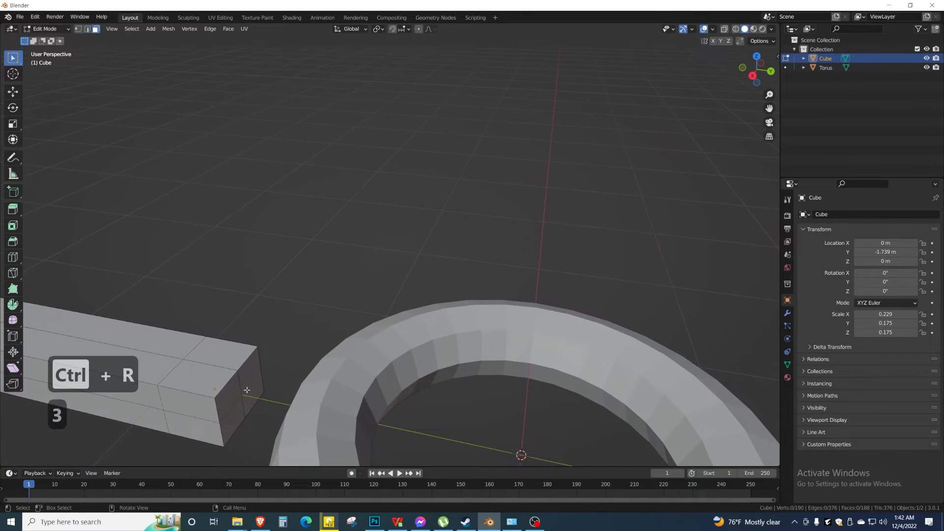
pyautogui.click(234, 394)
pyautogui.keyDown('shift'); pyautogui.click(252, 377); pyautogui.keyUp('shift')
pyautogui.keyDown('shift'); pyautogui.click(254, 395); pyautogui.keyUp('shift')
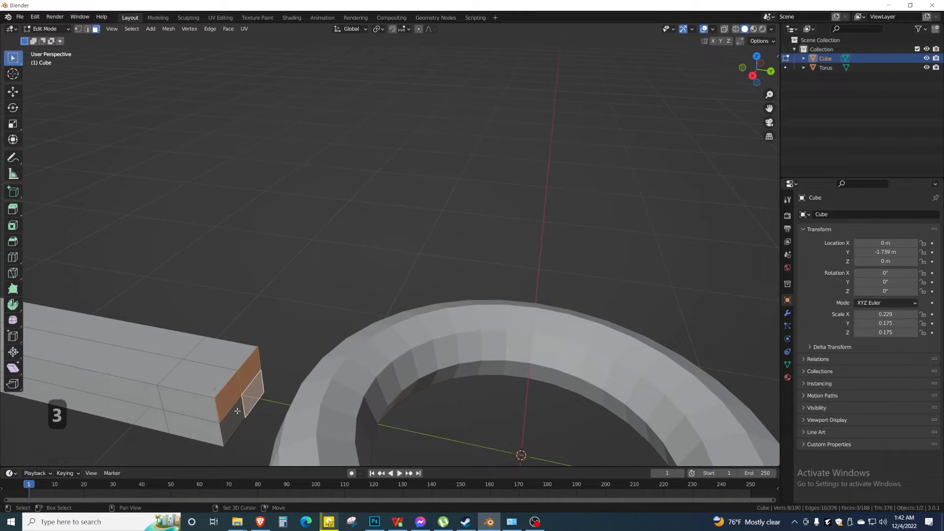
pyautogui.keyDown('shift'); pyautogui.click(237, 411); pyautogui.keyUp('shift')
pyautogui.press('x')
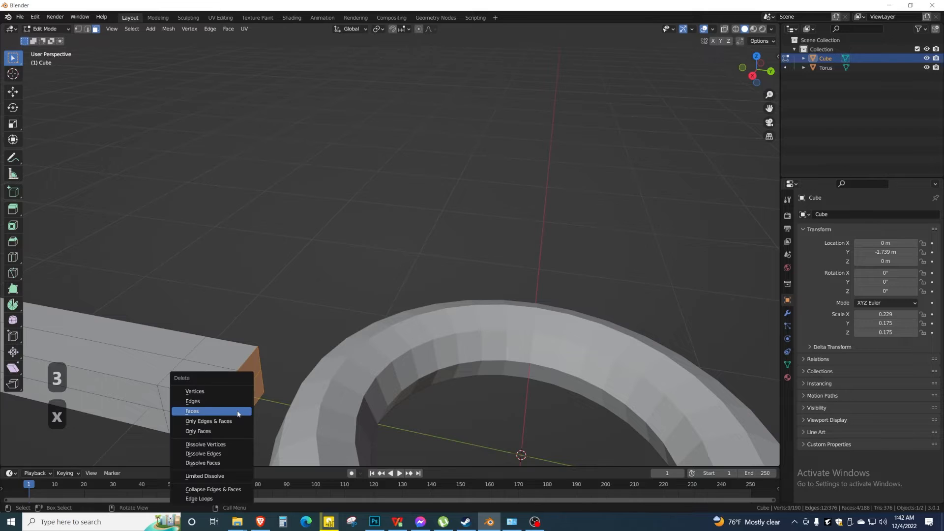
pyautogui.click(235, 412)
# Join the shaft and the torus into one object, with the torus as the active object, and clear the selection.
pyautogui.moveTo(319, 344); pyautogui.dragTo(322, 448, button='middle')
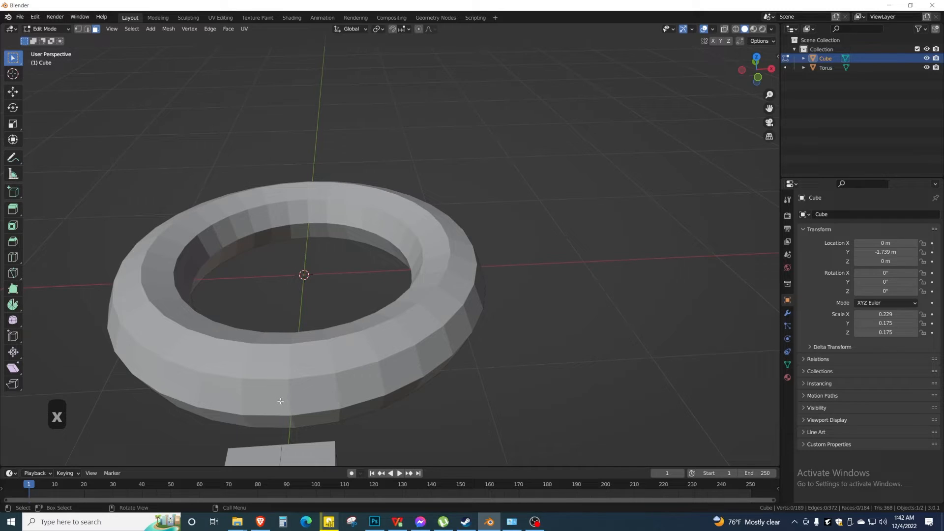
pyautogui.press('Tab')
pyautogui.keyDown('shift'); pyautogui.click(286, 382); pyautogui.keyUp('shift')
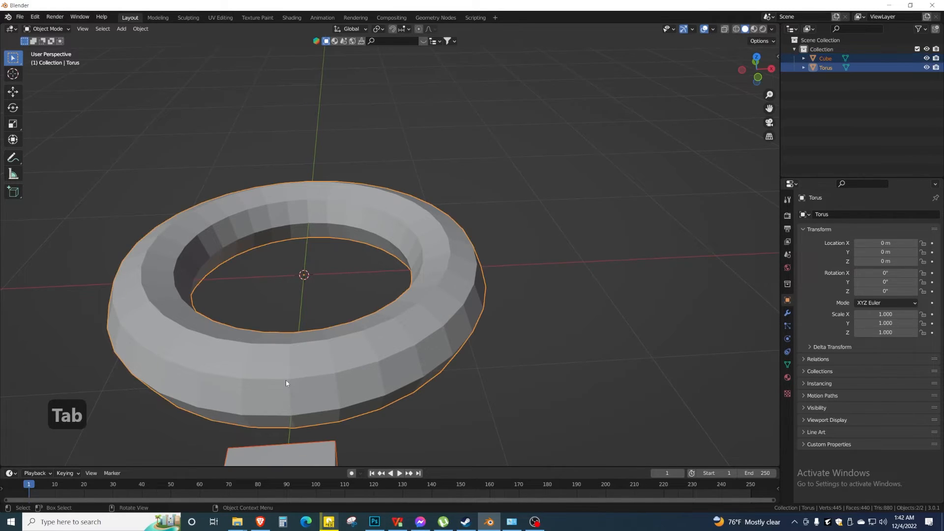
pyautogui.hotkey('ctrl', 'j')
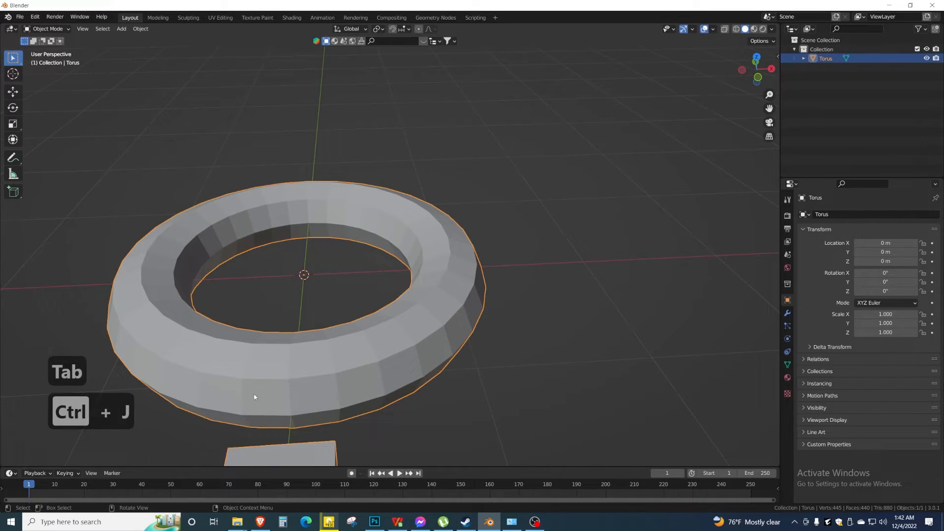
pyautogui.click(473, 441)
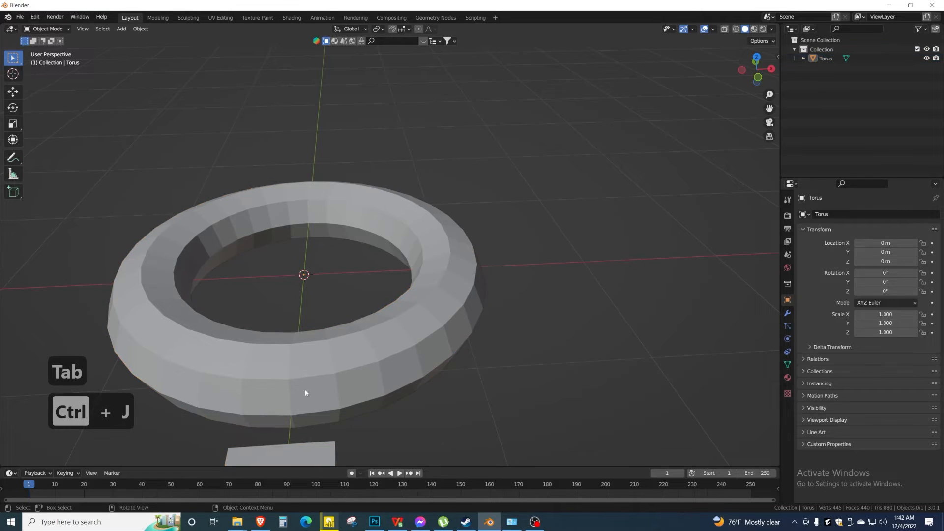
# Delete the four outer ring faces that face the open end of the shaft.
pyautogui.click(305, 389)
pyautogui.press('Tab')
pyautogui.click(274, 394)
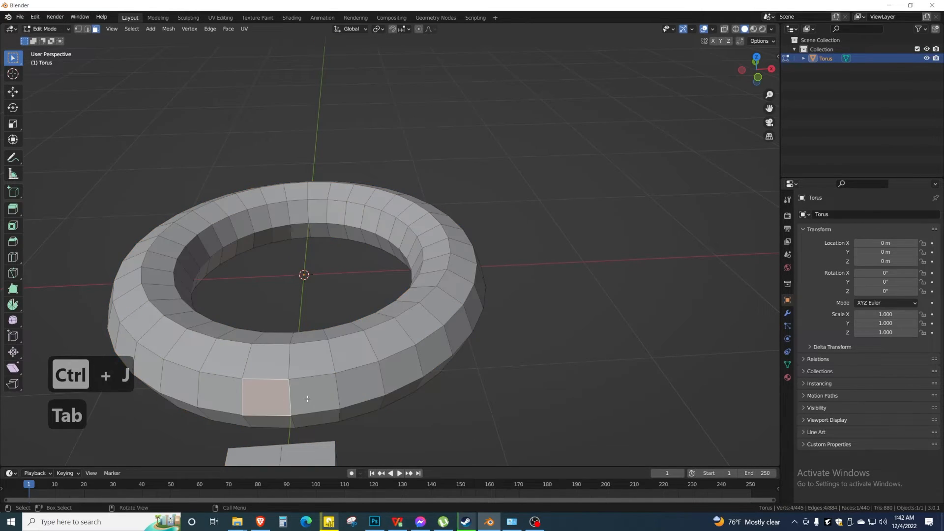
pyautogui.keyDown('shift'); pyautogui.click(313, 394); pyautogui.keyUp('shift')
pyautogui.keyDown('shift'); pyautogui.click(268, 421); pyautogui.keyUp('shift')
pyautogui.keyDown('shift'); pyautogui.click(312, 422); pyautogui.keyUp('shift')
pyautogui.press('x')
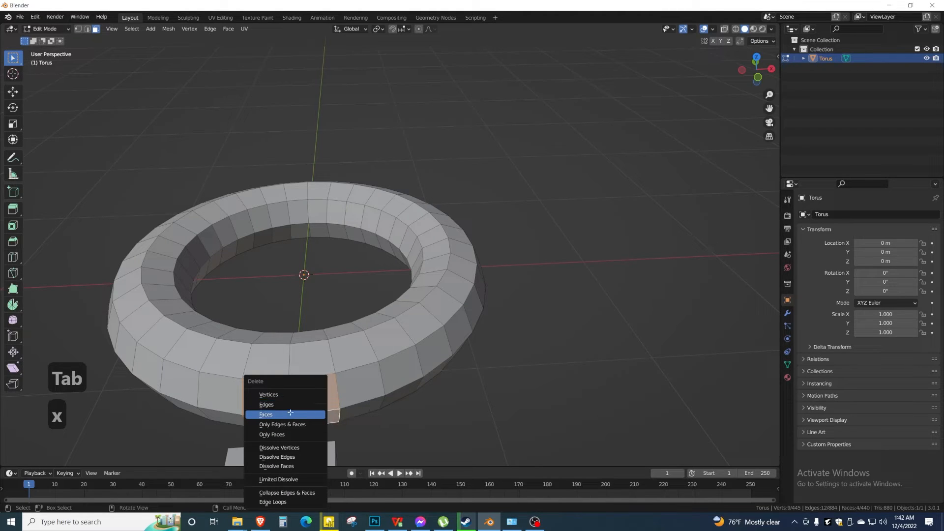
pyautogui.click(310, 415)
# Bridge the edge loops around the ring's opening and the shaft's open end.
pyautogui.moveTo(310, 415); pyautogui.dragTo(343, 394, button='middle')
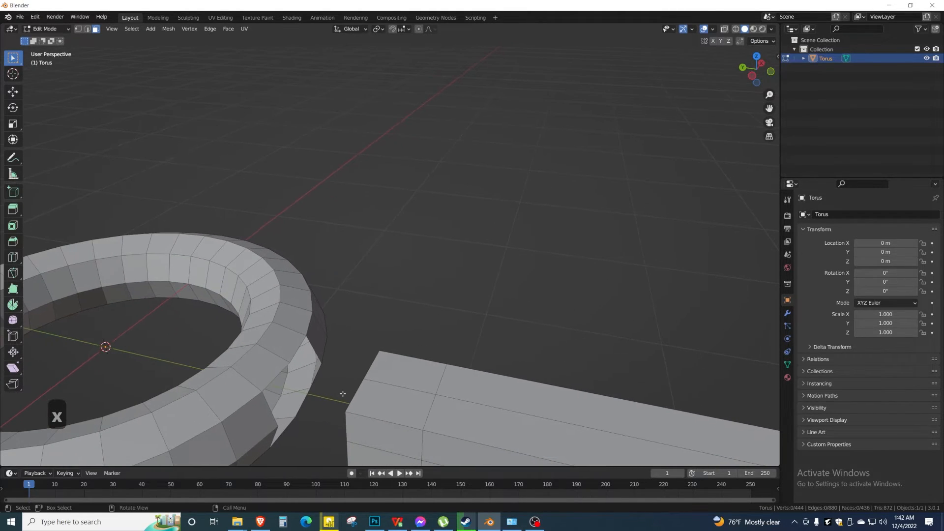
pyautogui.press('2')
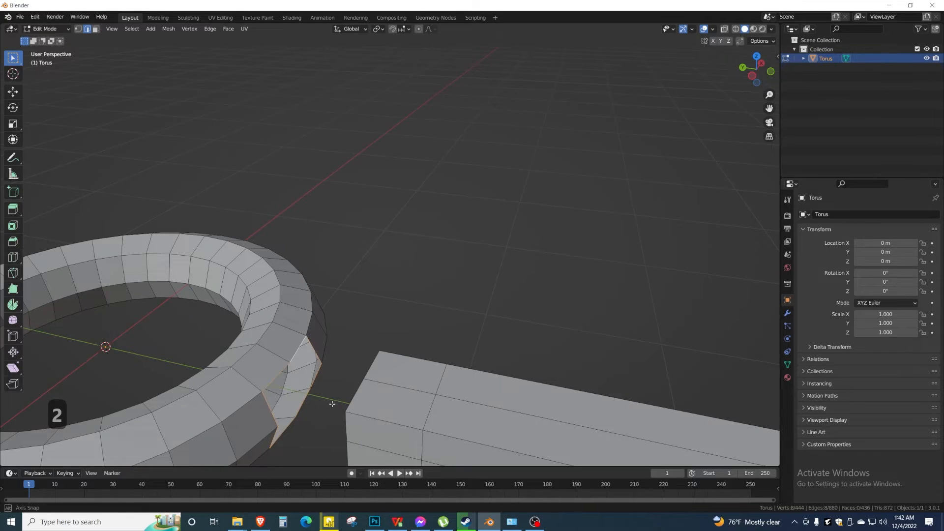
pyautogui.moveTo(332, 404); pyautogui.dragTo(376, 385, button='middle')
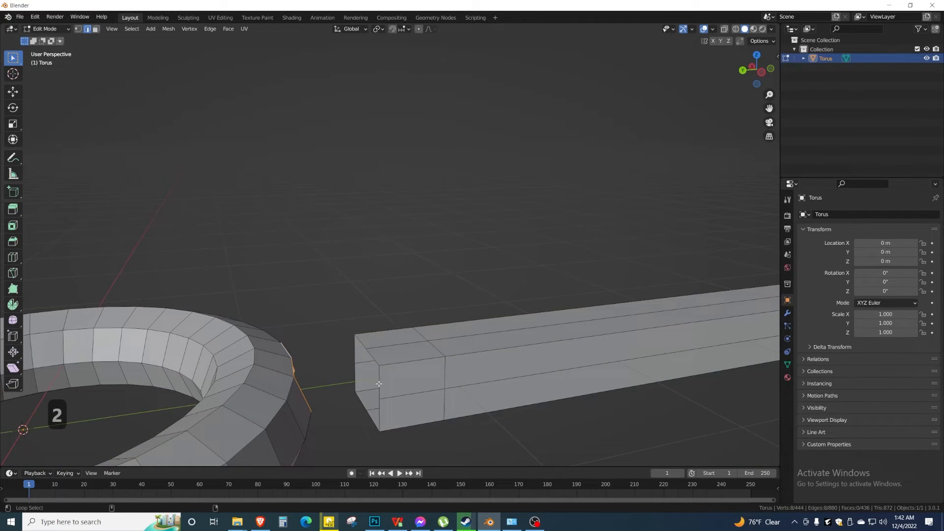
pyautogui.rightClick(373, 384)
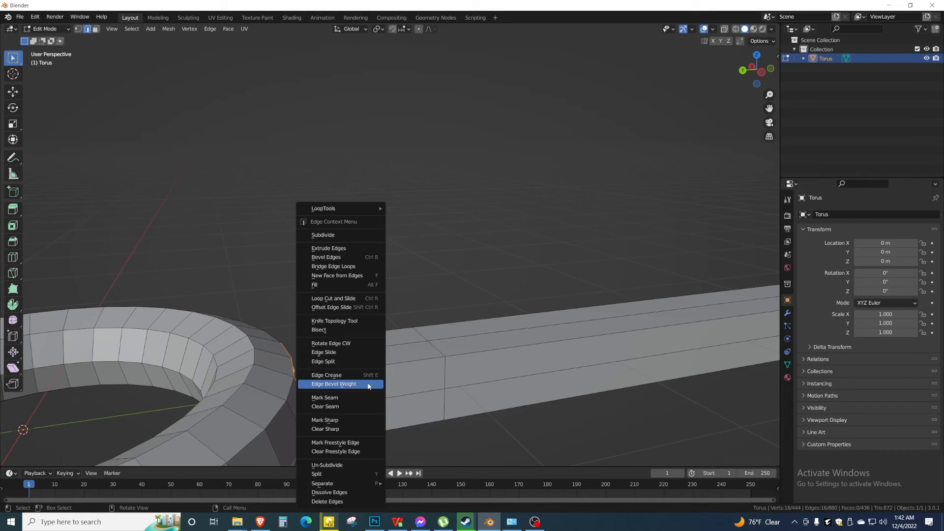
pyautogui.click(351, 266)
# Leave mesh editing and apply a level 3 subdivision surface to the joined key, then deselect it.
pyautogui.moveTo(386, 316); pyautogui.dragTo(414, 375, button='middle')
pyautogui.scroll(-6, 414, 375)
pyautogui.moveTo(485, 384); pyautogui.dragTo(329, 231, button='middle')
pyautogui.press('Tab')
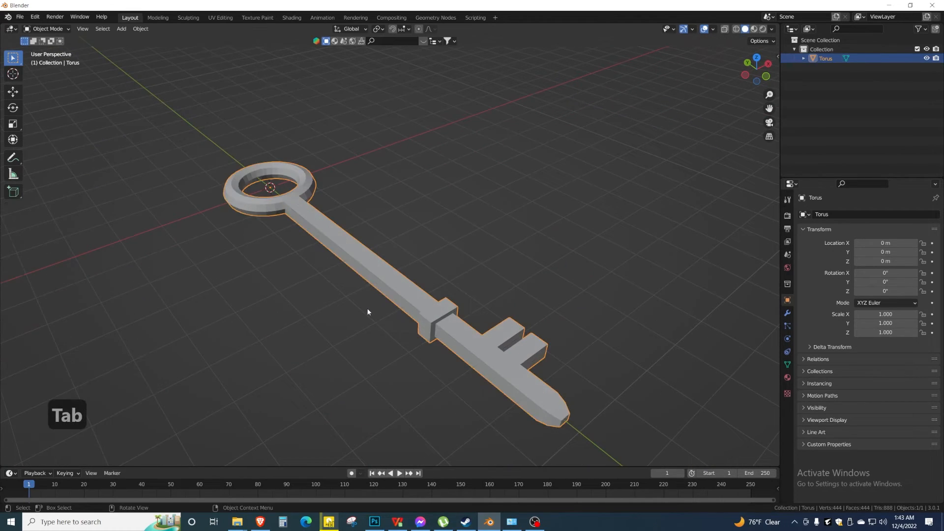
pyautogui.moveTo(368, 312); pyautogui.dragTo(370, 335, button='middle')
pyautogui.hotkey('ctrl', '3')
pyautogui.click(341, 350)
pyautogui.scroll(3, 340, 350)
pyautogui.scroll(3, 346, 357)
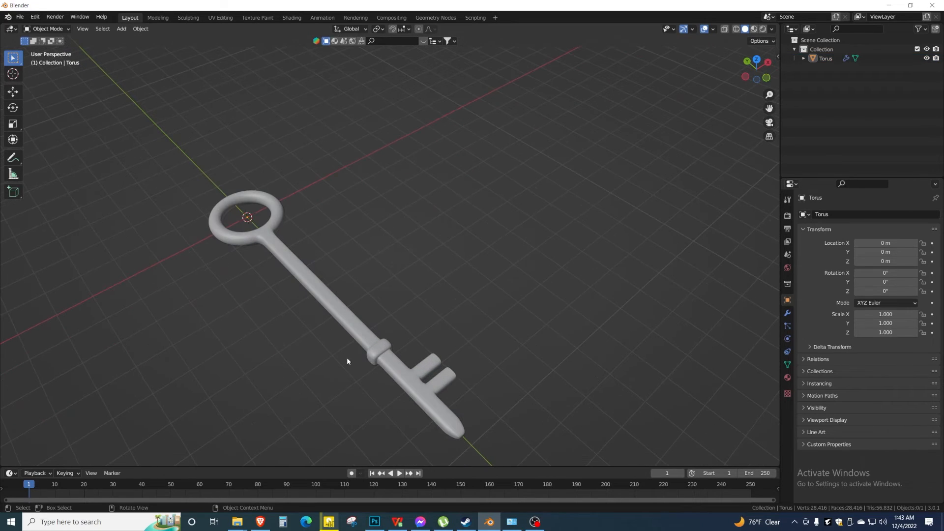
# In wireframe view, select all vertices of the key's tip and move them about 0.53 m along Y towards the teeth.
pyautogui.moveTo(362, 361); pyautogui.dragTo(432, 374, button='middle')
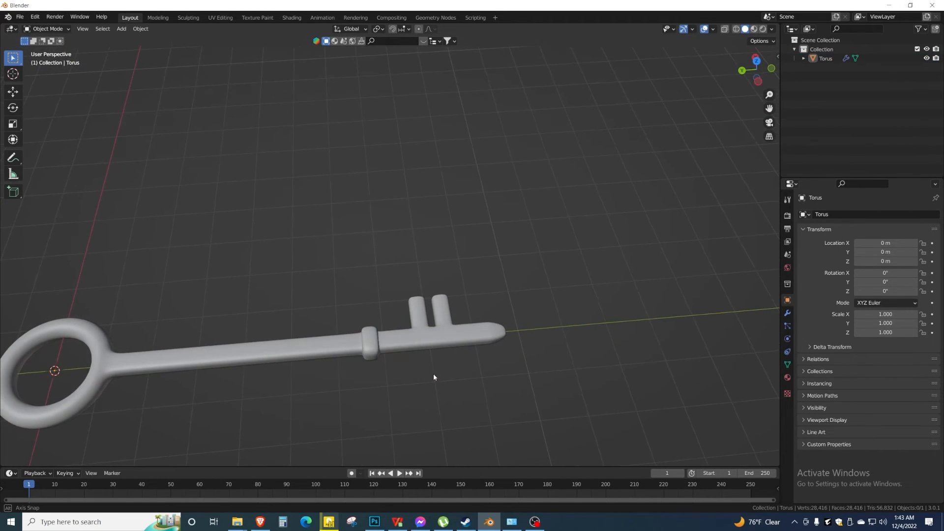
pyautogui.click(463, 336)
pyautogui.press('Tab')
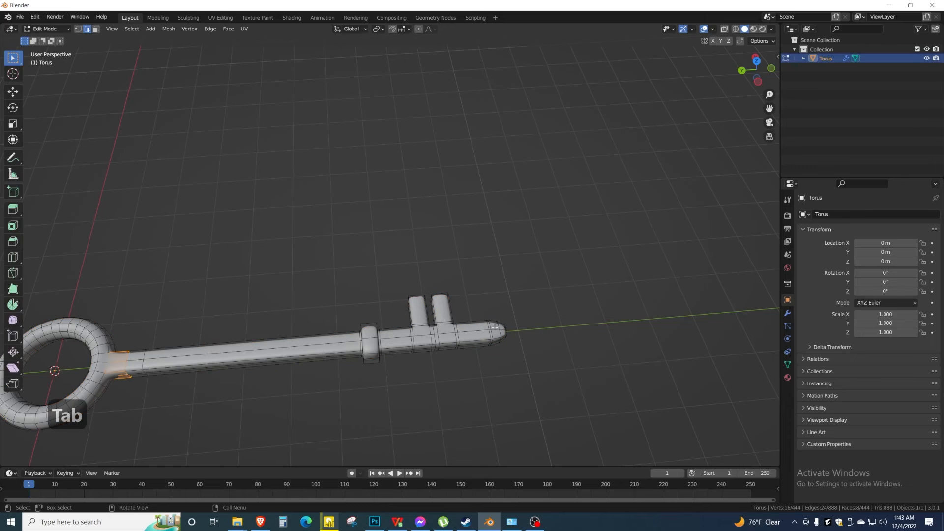
pyautogui.scroll(5, 492, 335)
pyautogui.press('1')
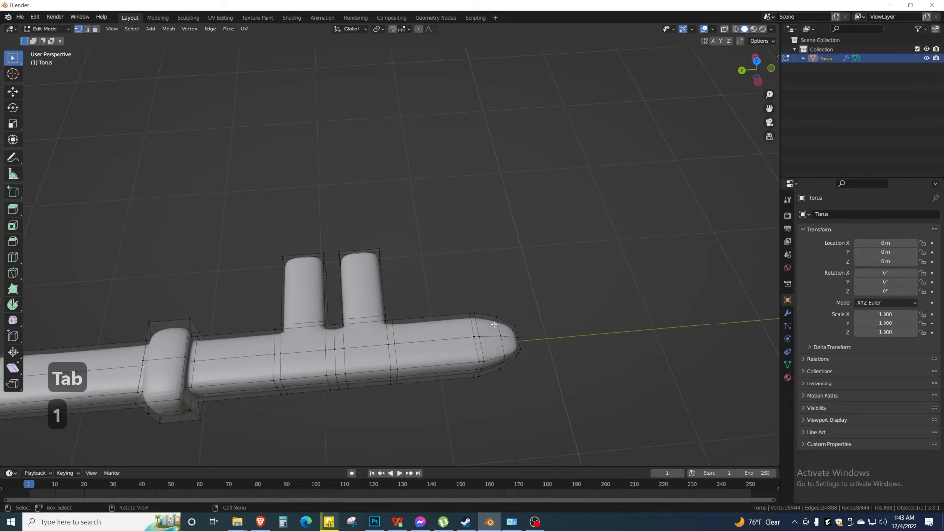
pyautogui.moveTo(442, 283); pyautogui.dragTo(591, 405)
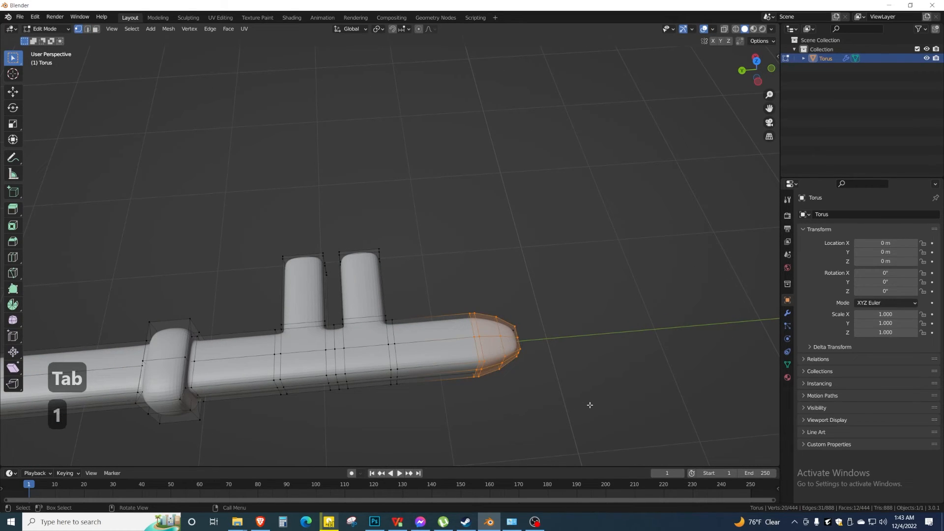
pyautogui.press('z')
pyautogui.moveTo(442, 273); pyautogui.dragTo(576, 415)
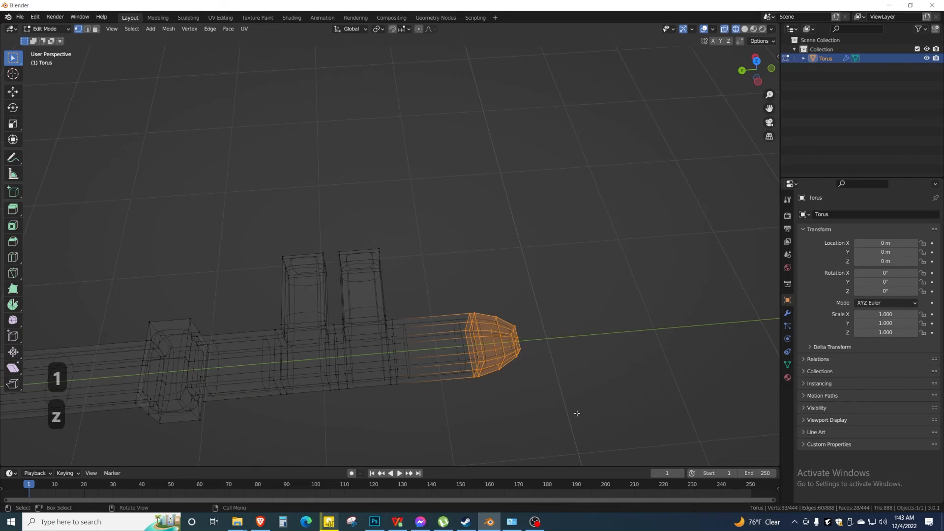
pyautogui.press('g')
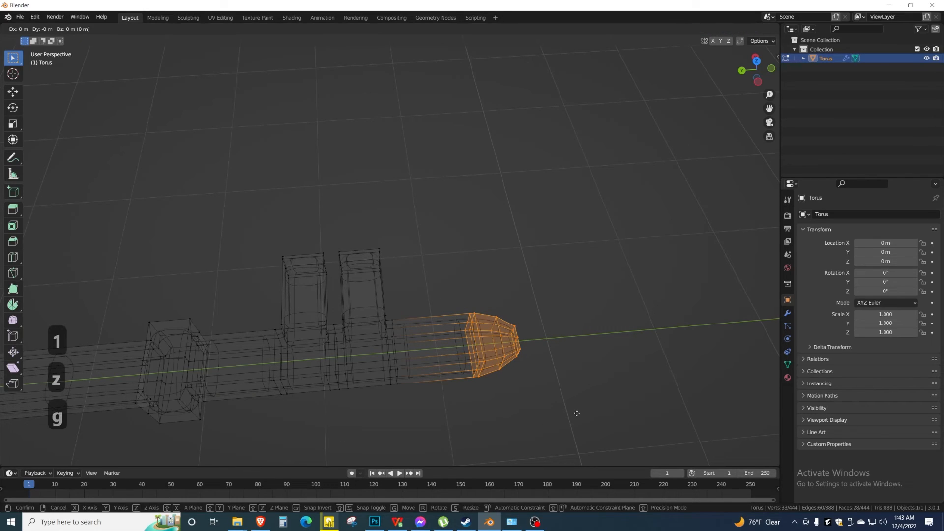
pyautogui.press('y')
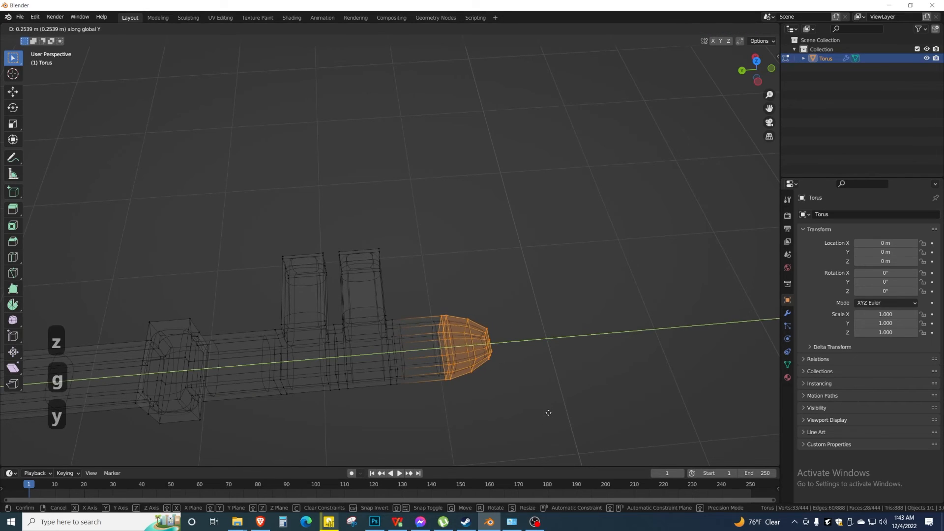
pyautogui.click(521, 412)
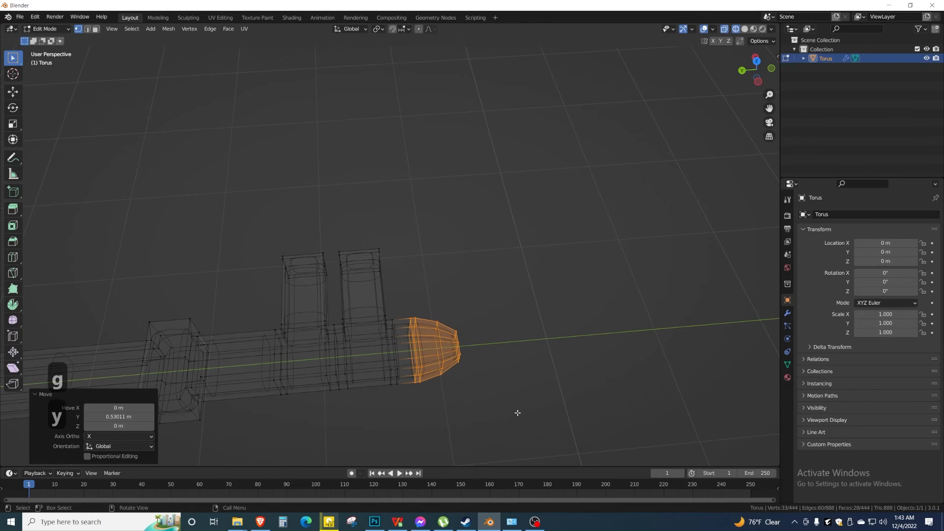
# Return to Object Mode with solid shading and look over the finished key.
pyautogui.scroll(-3, 431, 382)
pyautogui.press('Tab')
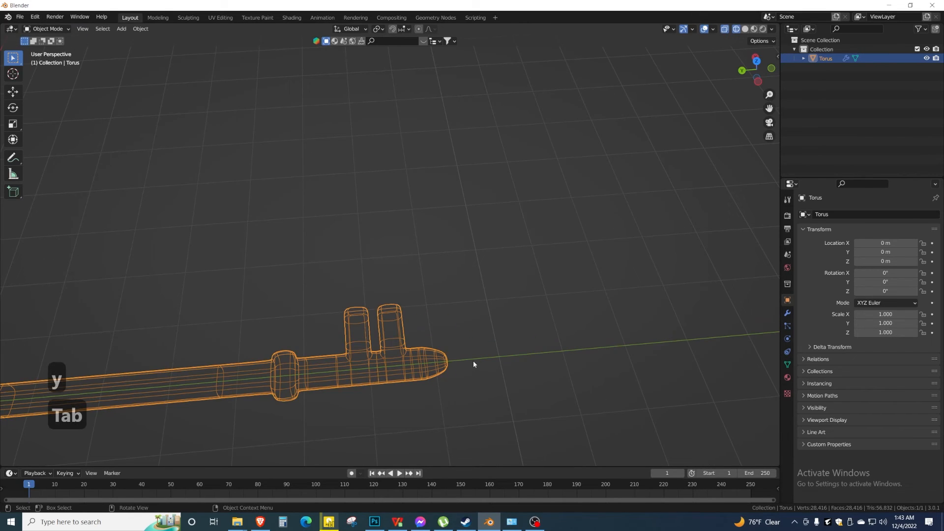
pyautogui.press('z')
pyautogui.moveTo(472, 361)
pyautogui.mouseDown(button='middle')
pyautogui.moveTo(360, 366)
pyautogui.moveTo(332, 331)
pyautogui.moveTo(352, 299)
pyautogui.mouseUp(button='middle')
pyautogui.scroll(5, 330, 379)
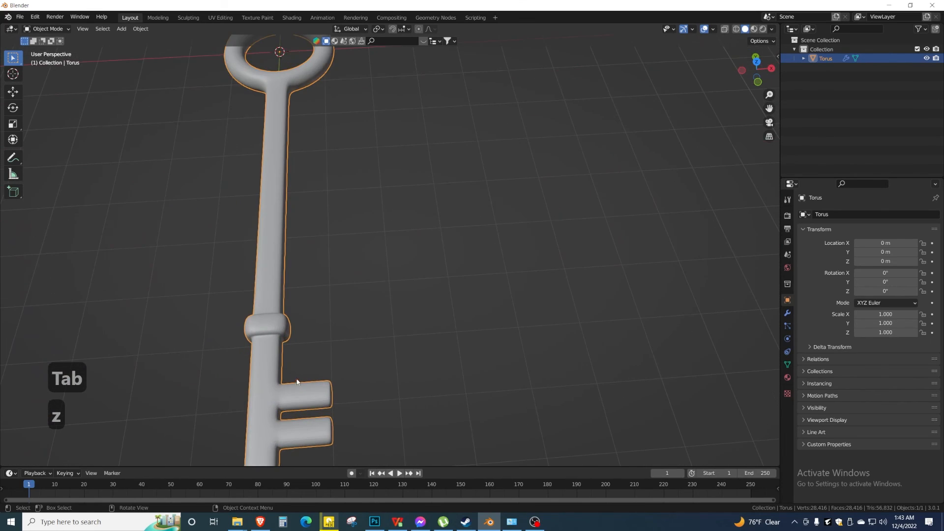
pyautogui.scroll(-5, 297, 382)
pyautogui.moveTo(322, 344); pyautogui.dragTo(460, 320, button='middle')
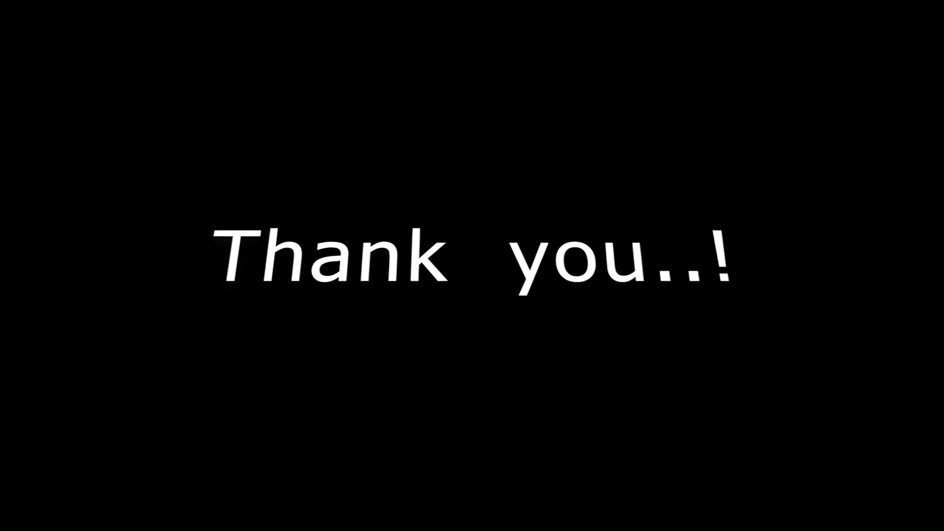